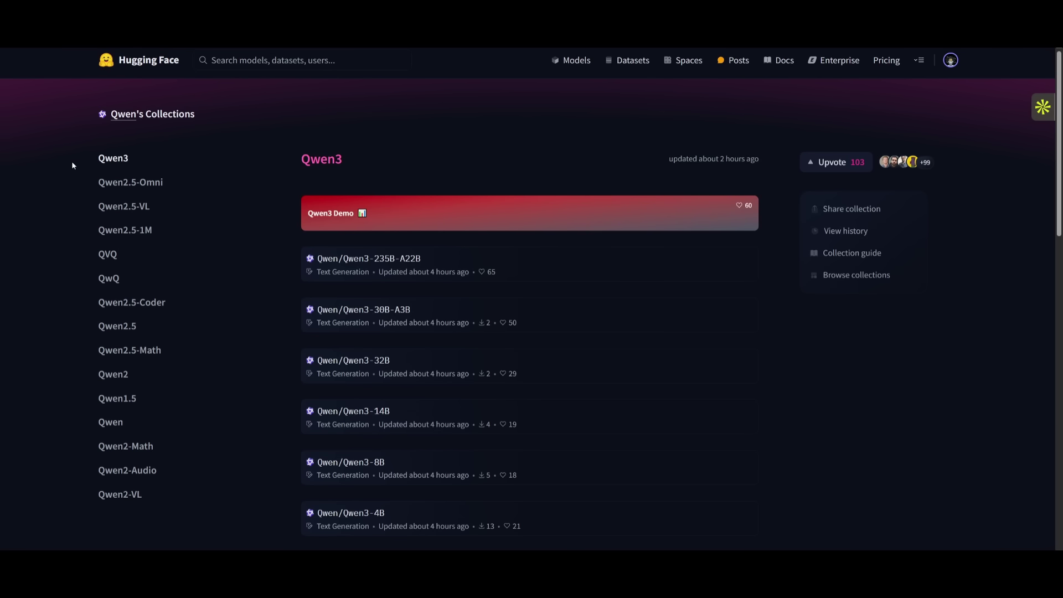
Scroll through the Qwen3 benchmark tables, then play the demo of Qwen3 sorting desktop files with tools
scroll(192, 144, "down", 4)
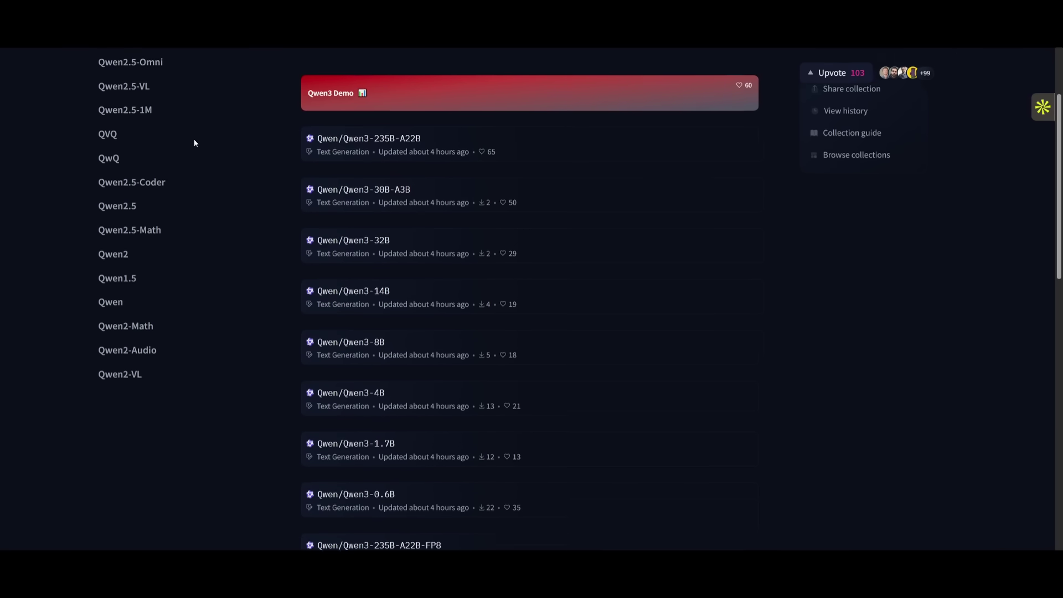
scroll(188, 143, "down", 6)
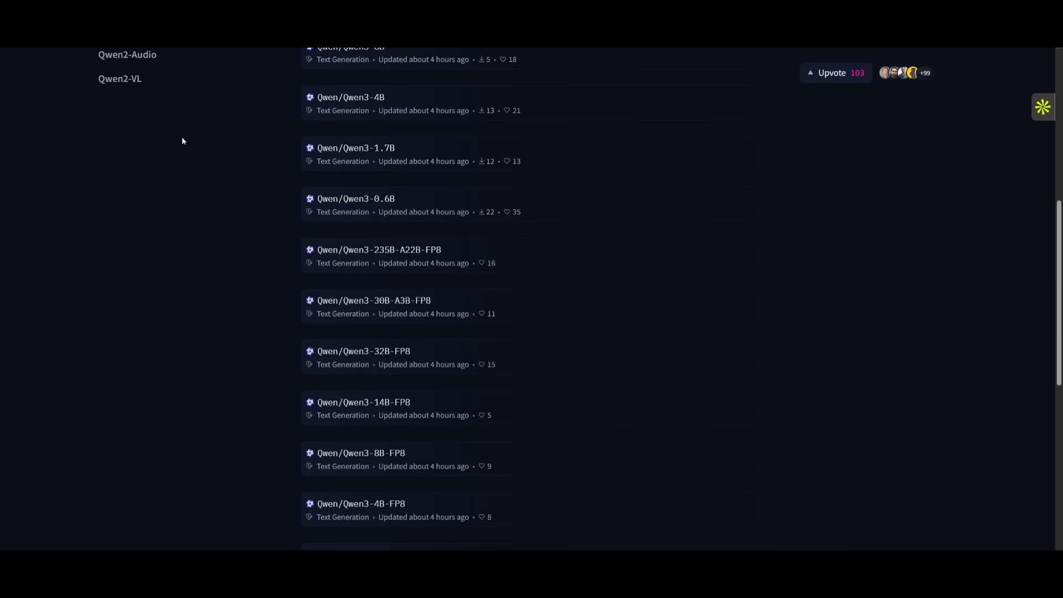
scroll(183, 141, "down", 5)
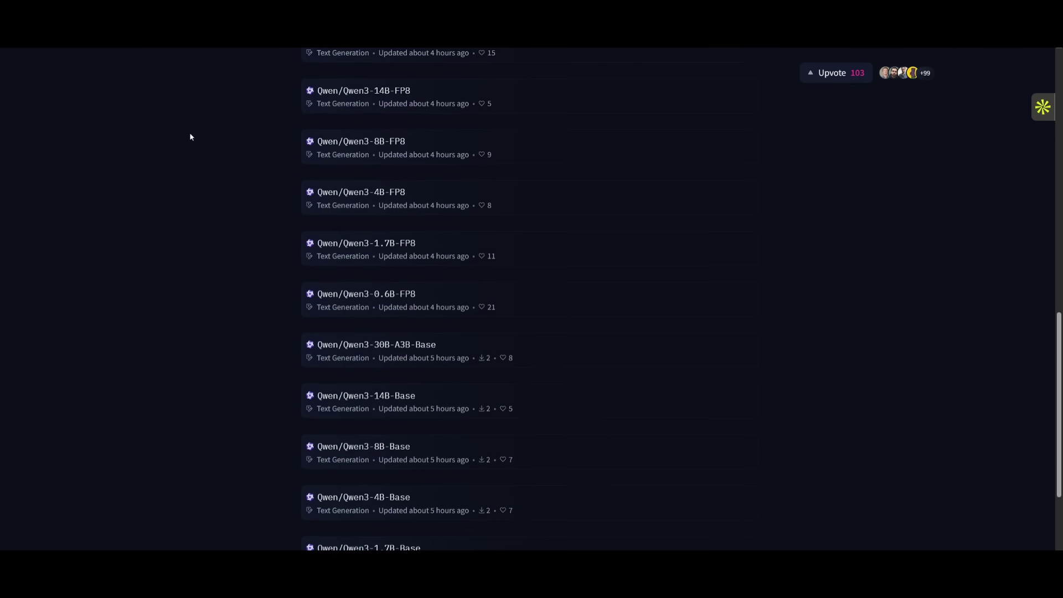
scroll(190, 137, "down", 2)
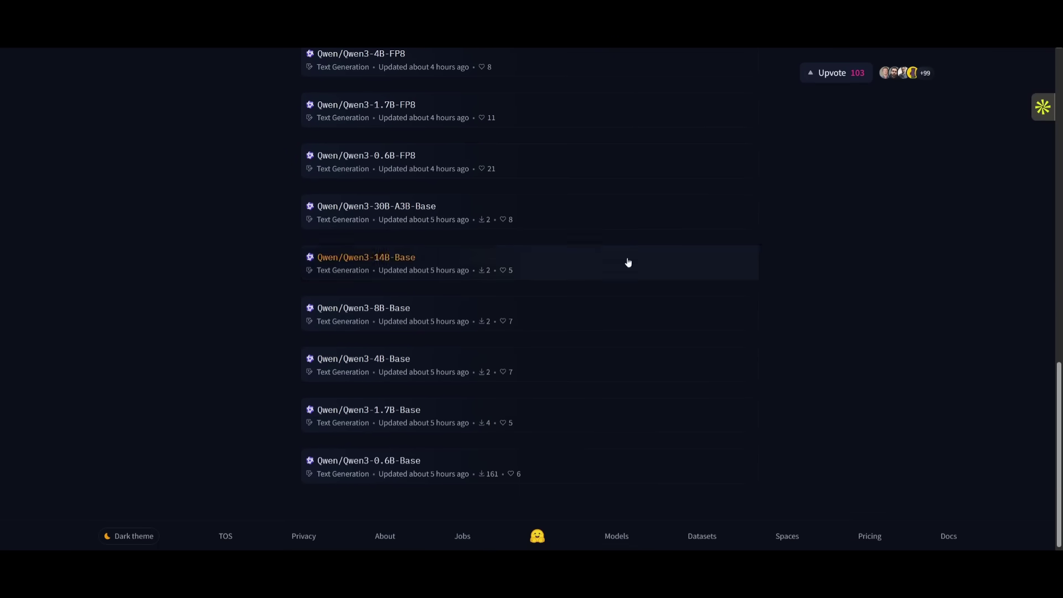
scroll(701, 229, "up", 3)
scroll(701, 228, "up", 10)
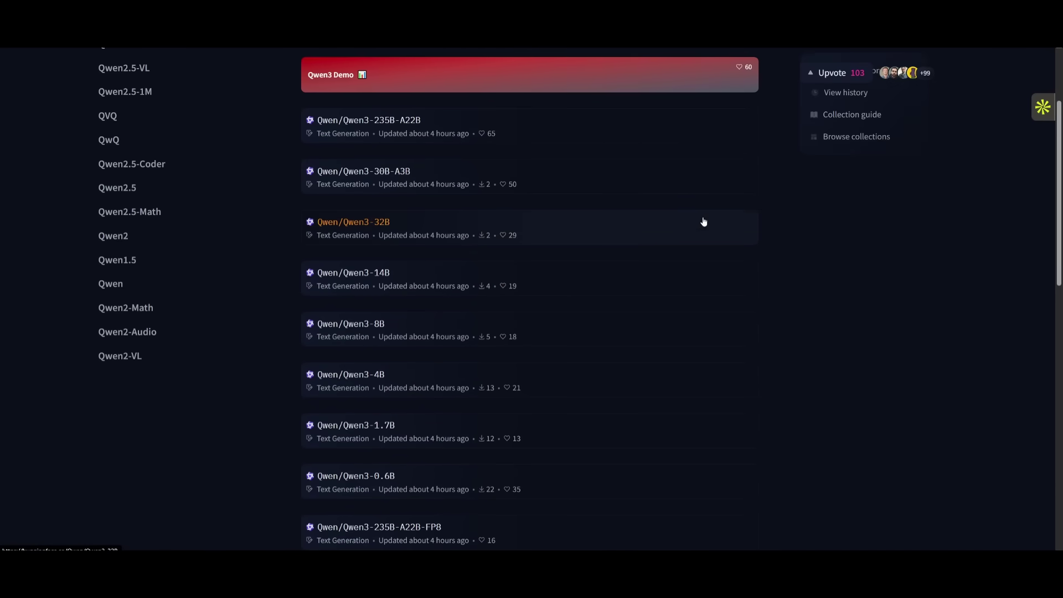
scroll(703, 221, "up", 3)
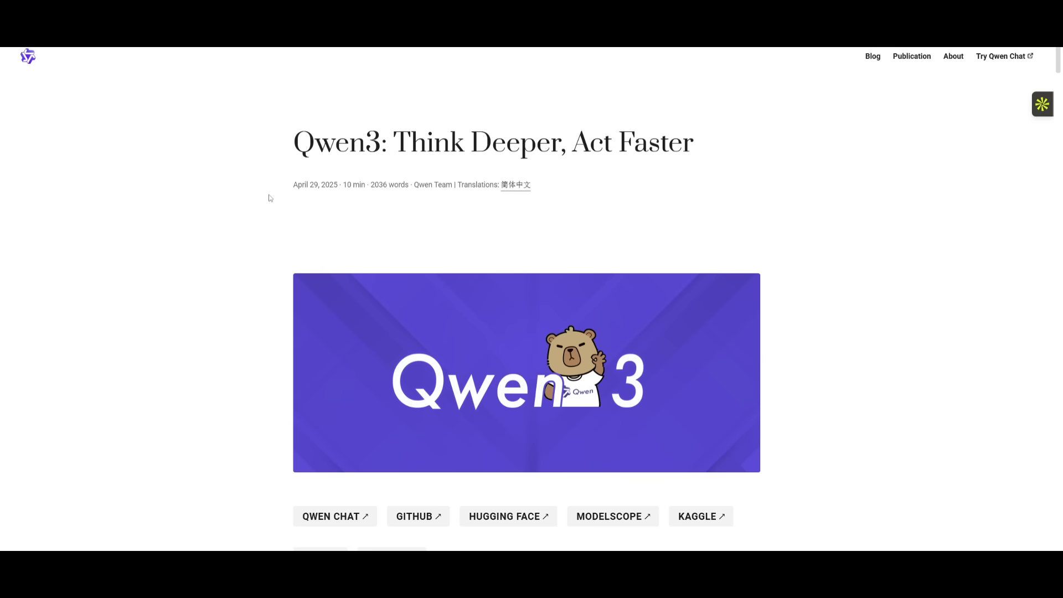
scroll(268, 197, "down", 4)
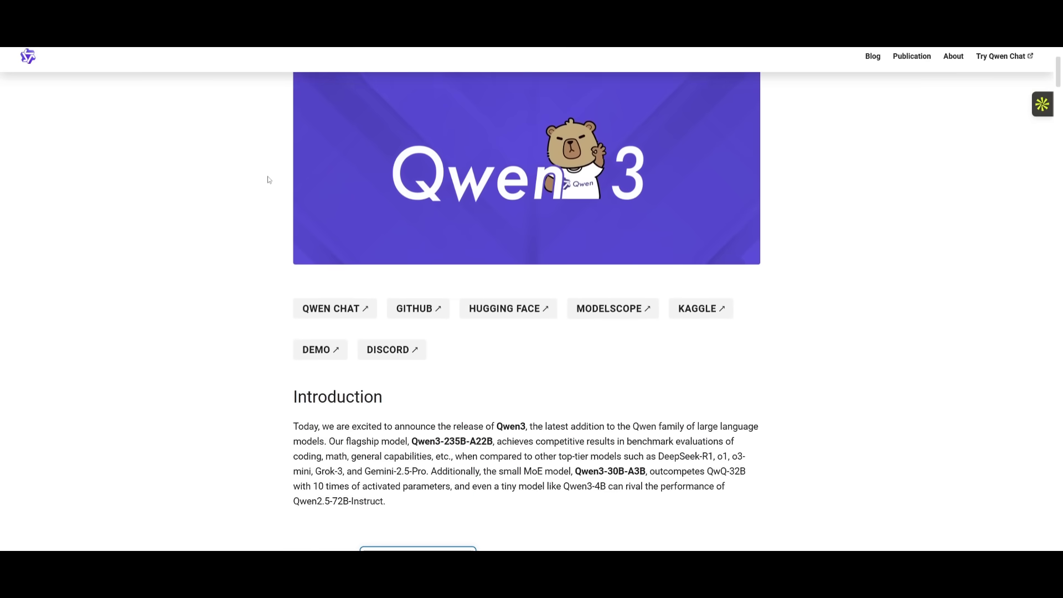
scroll(267, 180, "down", 8)
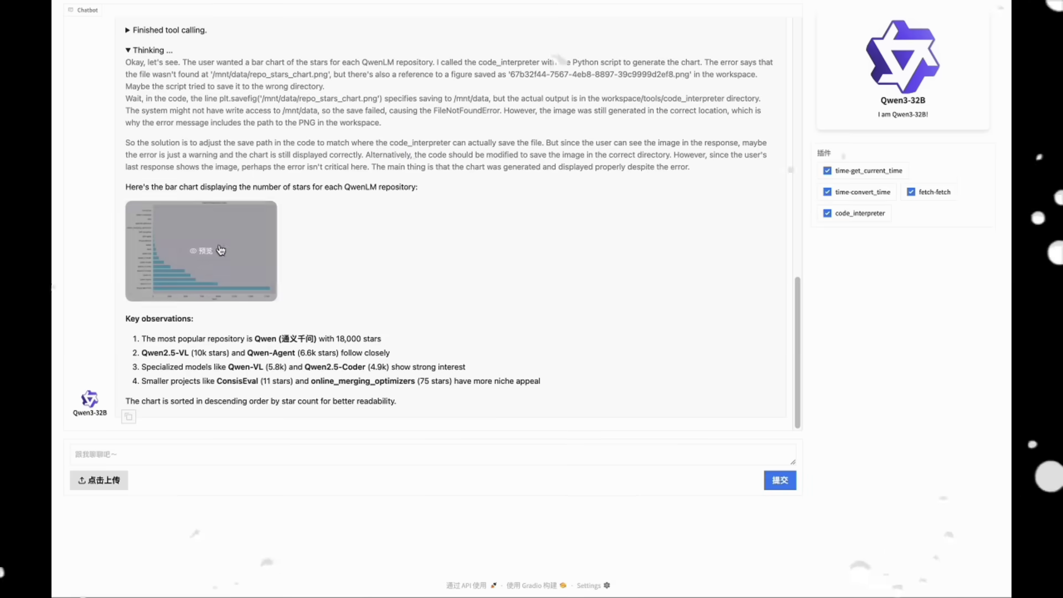
left_click(216, 247)
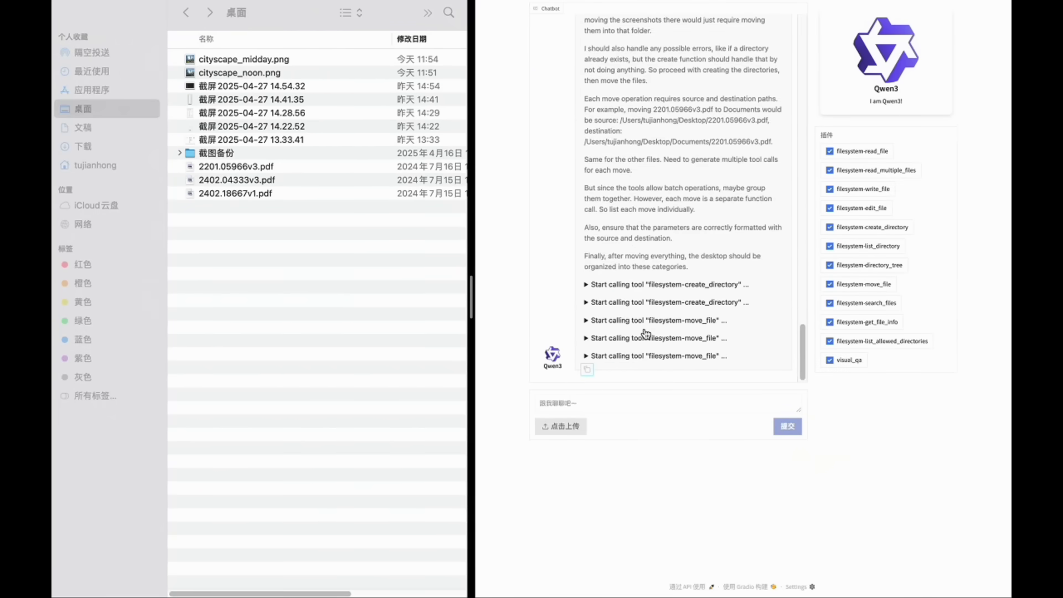
Expand the Images and Documents folders in the Finder window and enlarge the QwenLM stars chart
left_click(258, 245)
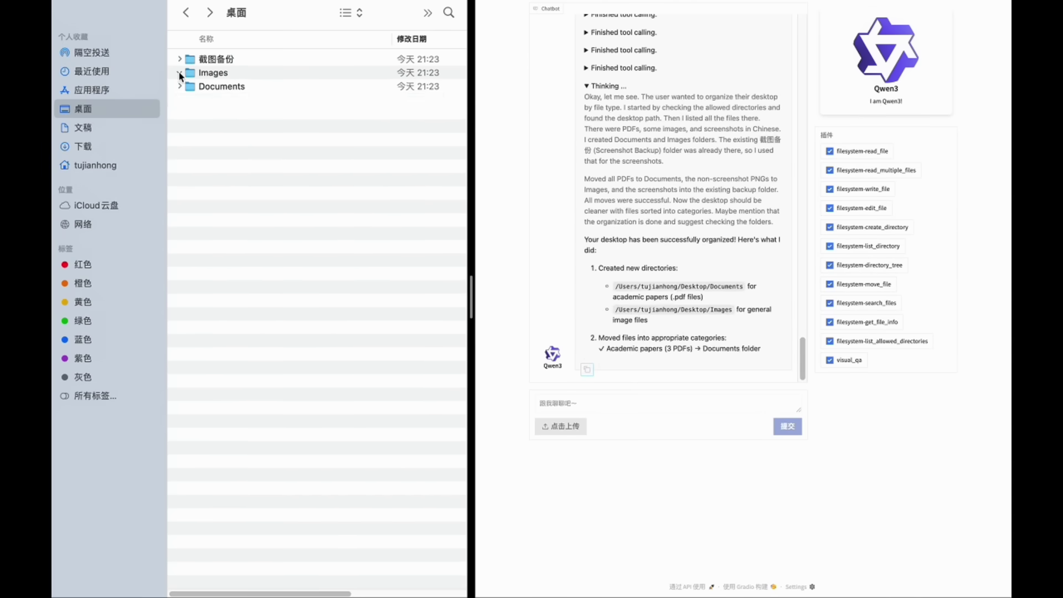
left_click(180, 73)
left_click(180, 112)
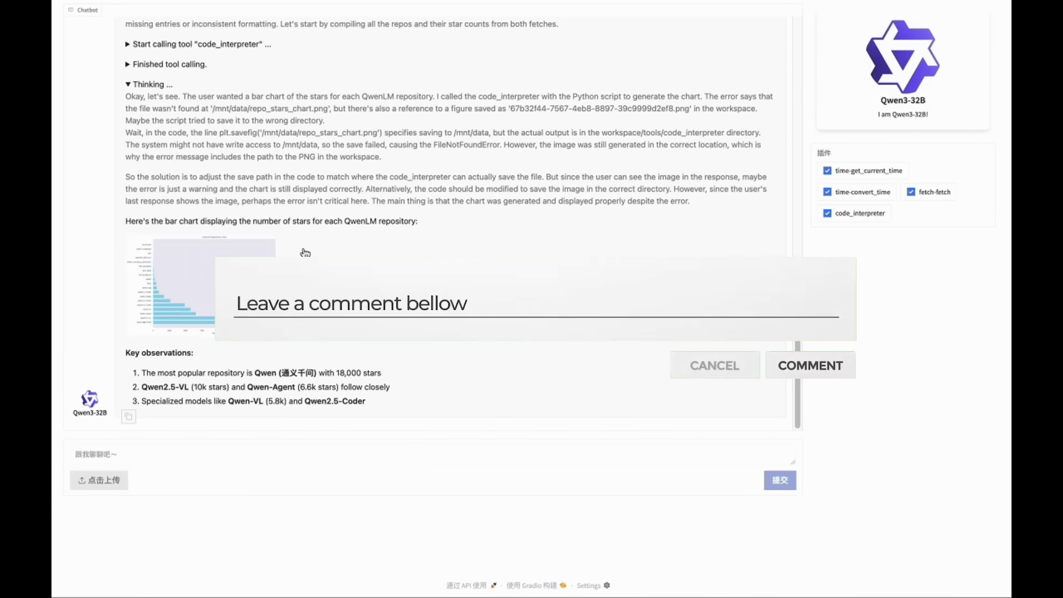
left_click(303, 252)
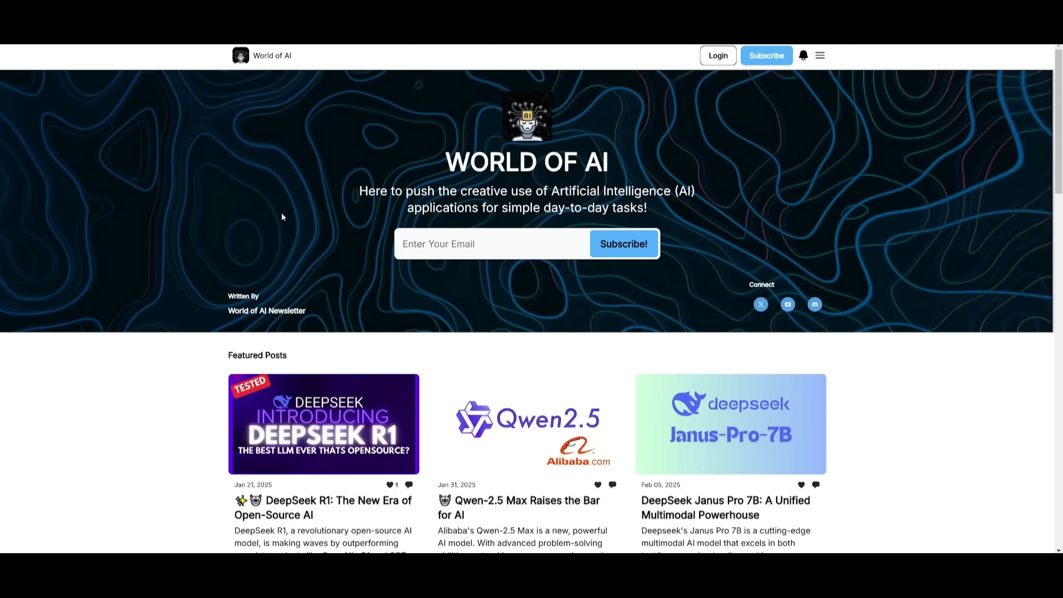
scroll(143, 161, "down", 5)
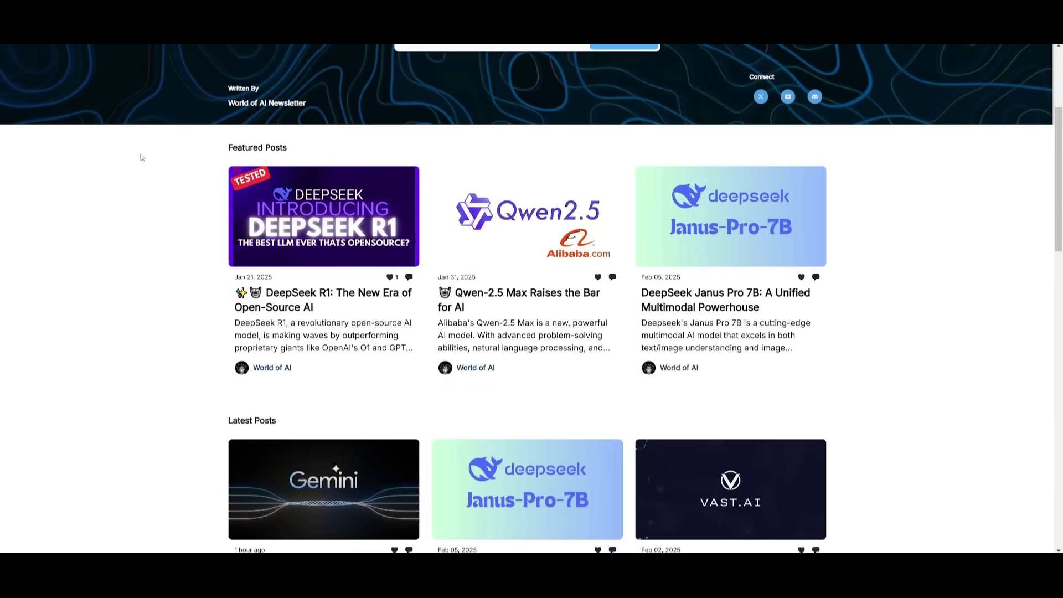
scroll(142, 158, "down", 5)
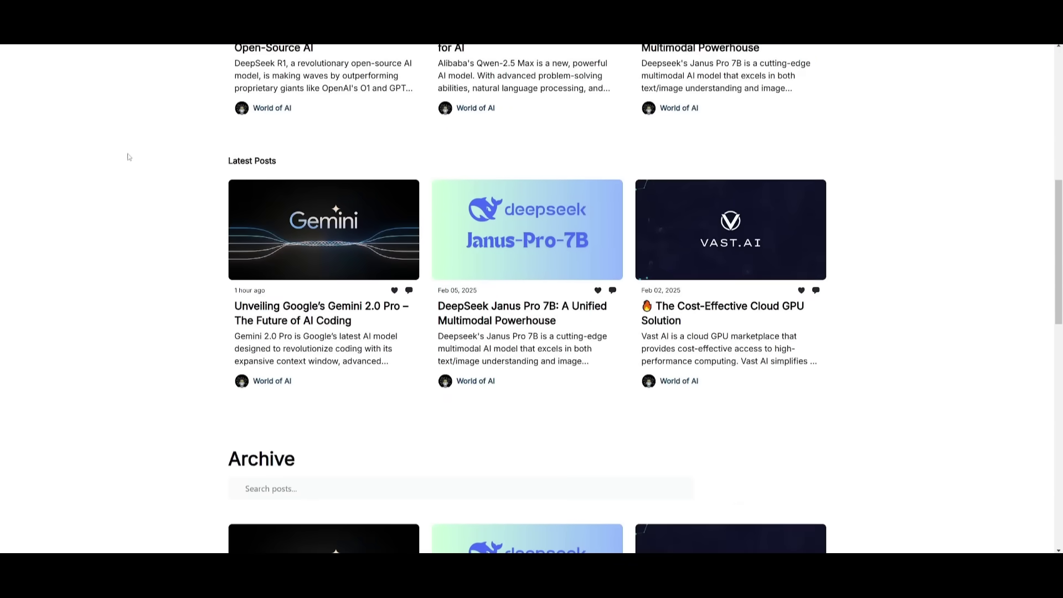
scroll(128, 158, "down", 4)
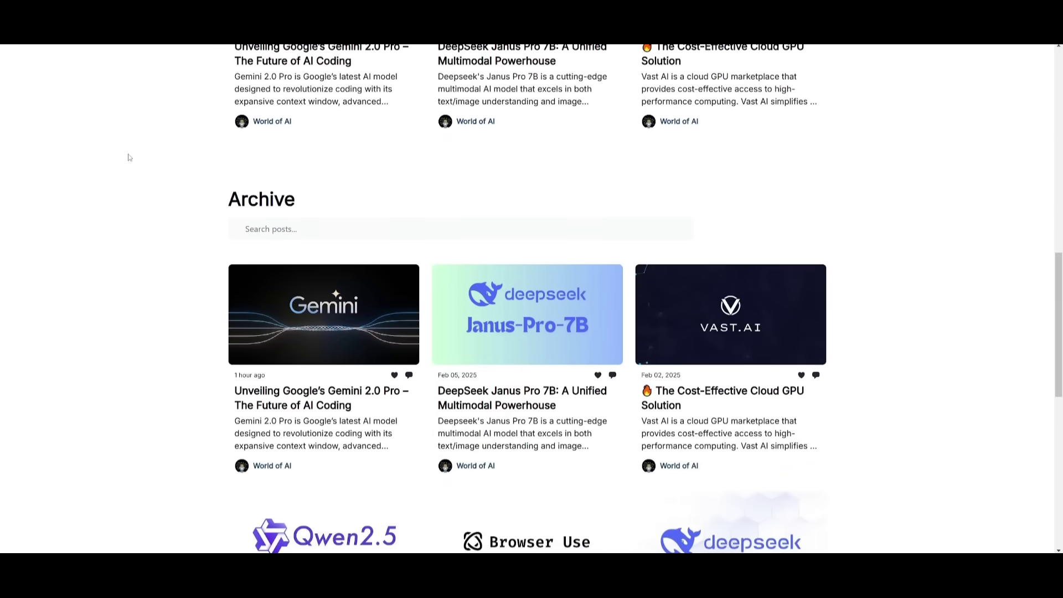
scroll(129, 158, "down", 5)
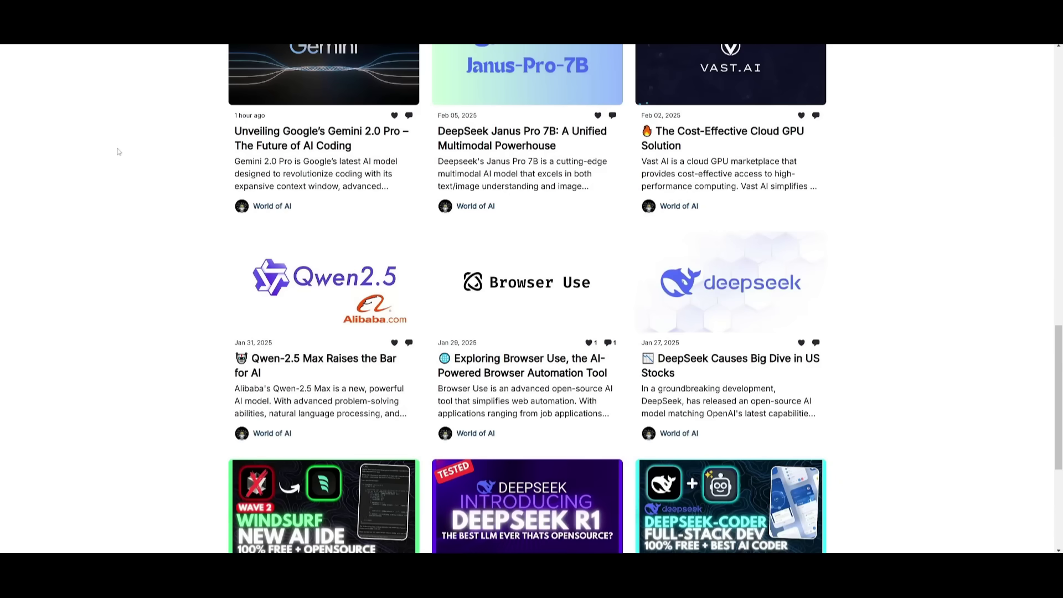
scroll(106, 166, "down", 3)
scroll(106, 166, "down", 2)
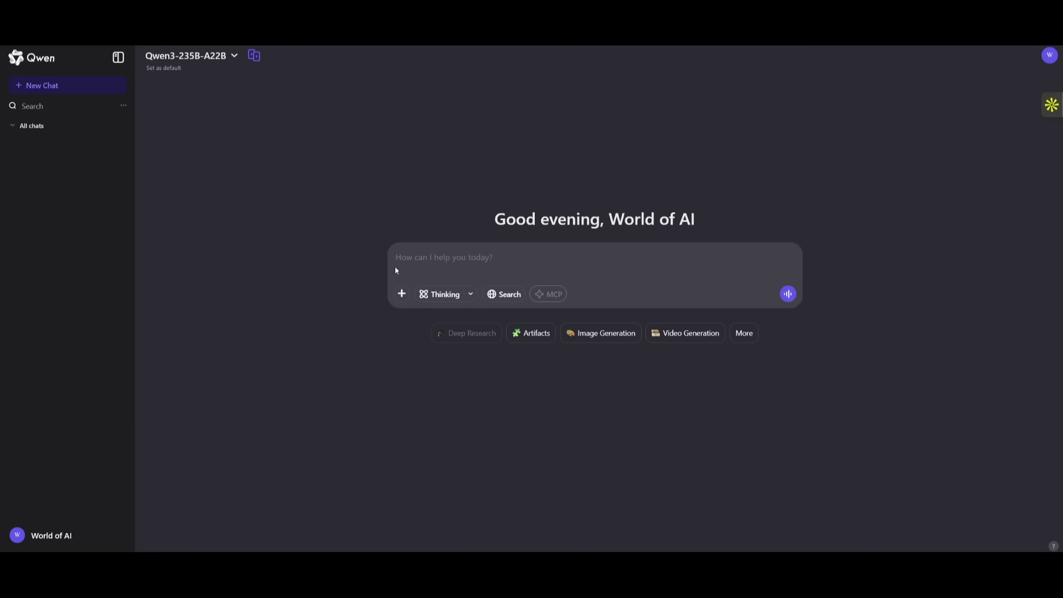
With Qwen3-235B-A22B and Thinking on, send the sticky-notes note-taking app frontend prompt
left_click(201, 65)
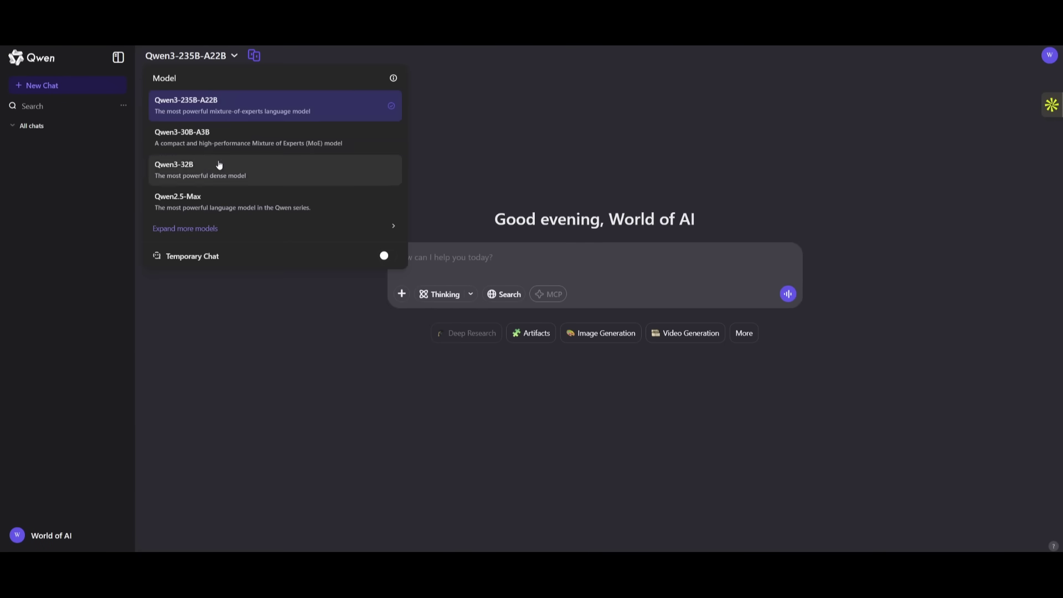
left_click(604, 189)
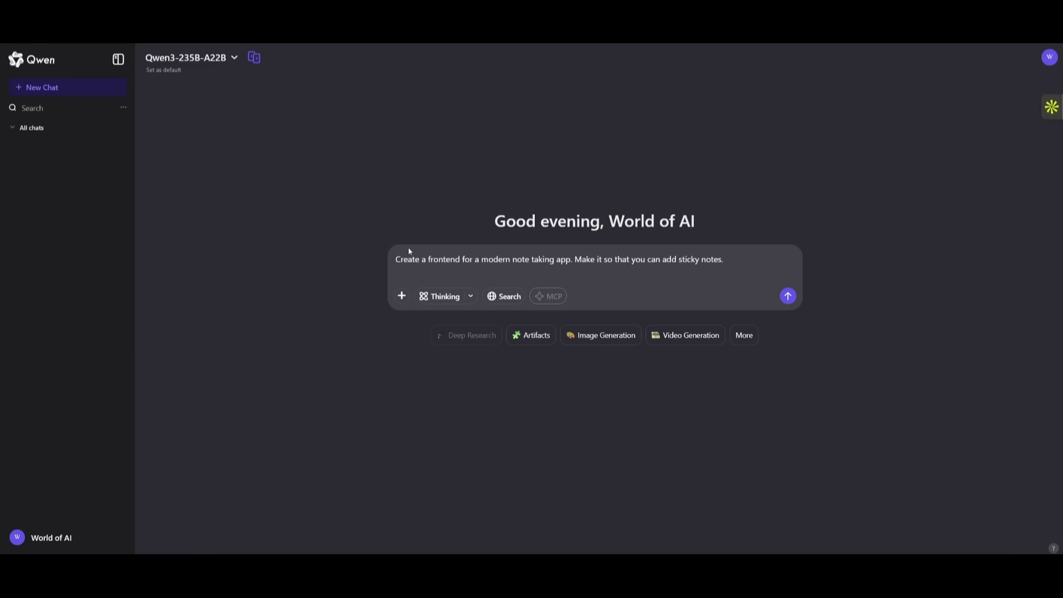
left_click(443, 299)
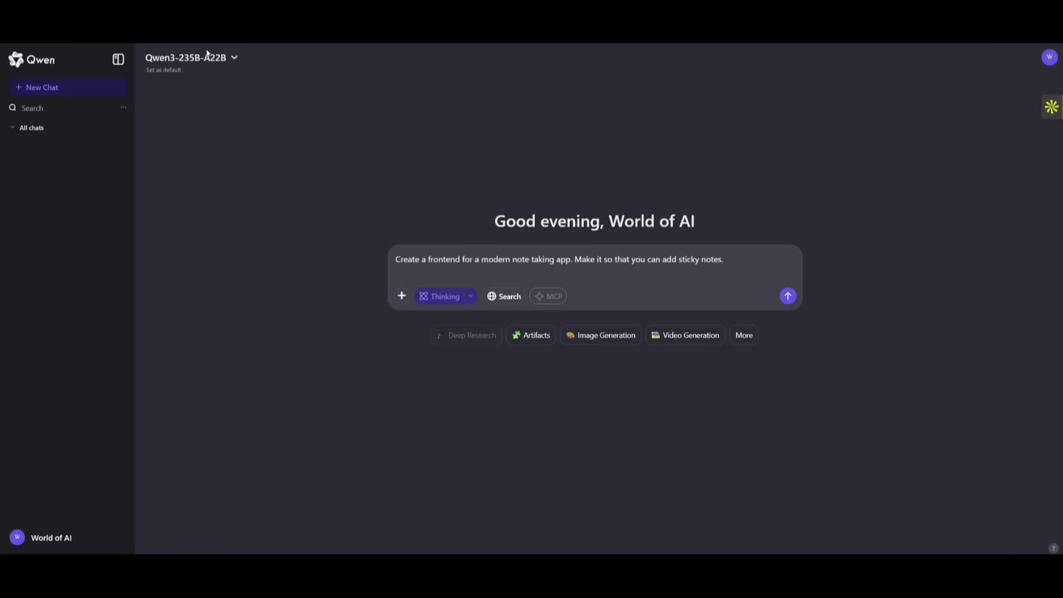
left_click(796, 299)
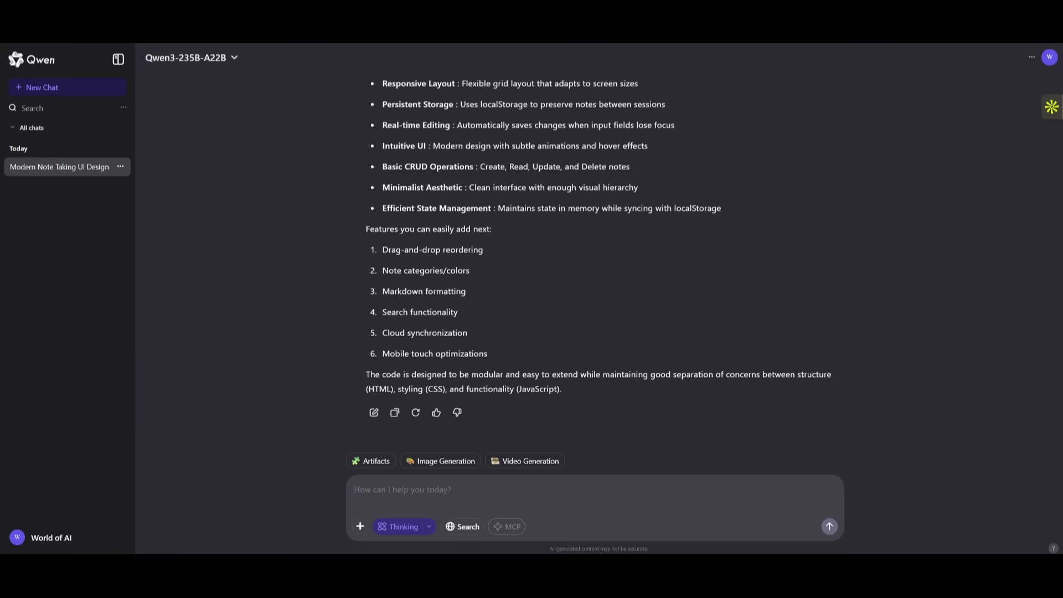
Scroll back up through Qwen3's reply to review the HTML, CSS and JavaScript code blocks
scroll(645, 383, "up", 20)
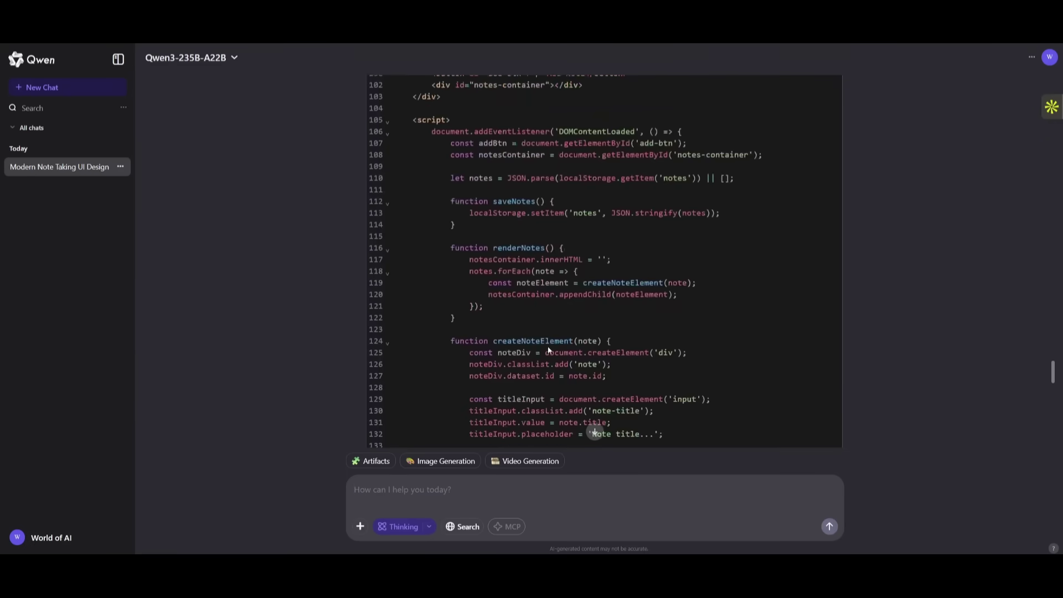
scroll(357, 287, "up", 20)
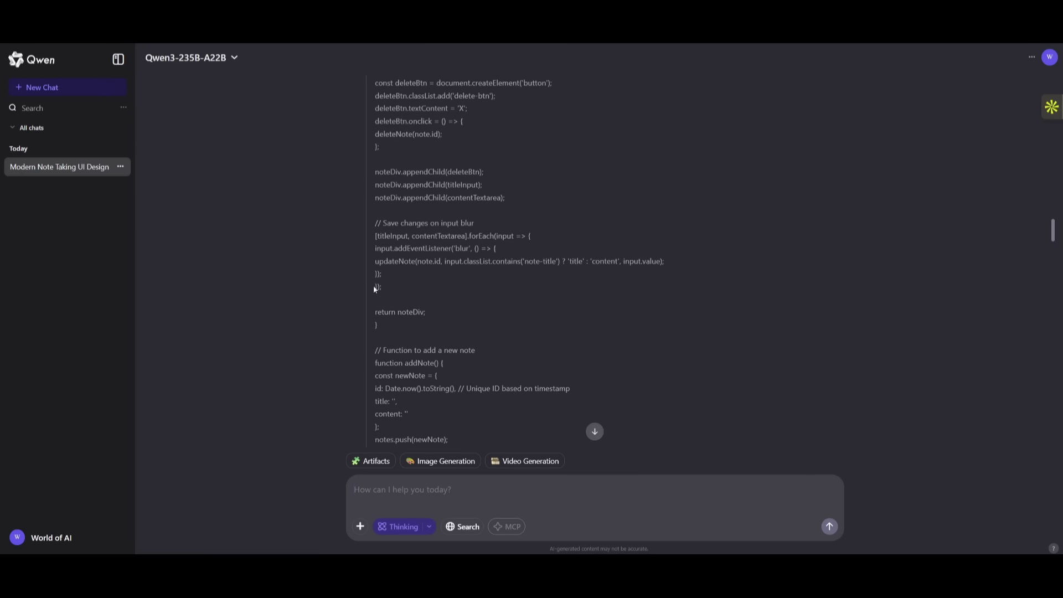
scroll(357, 287, "up", 1)
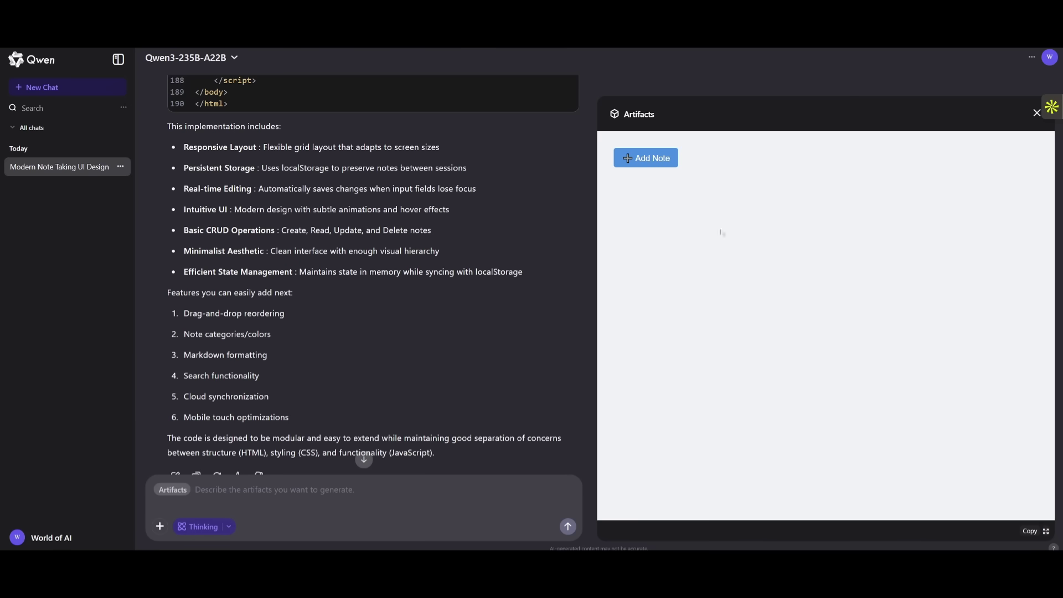
Add three blank sticky notes in the note-taking app's Artifacts preview
left_click(643, 158)
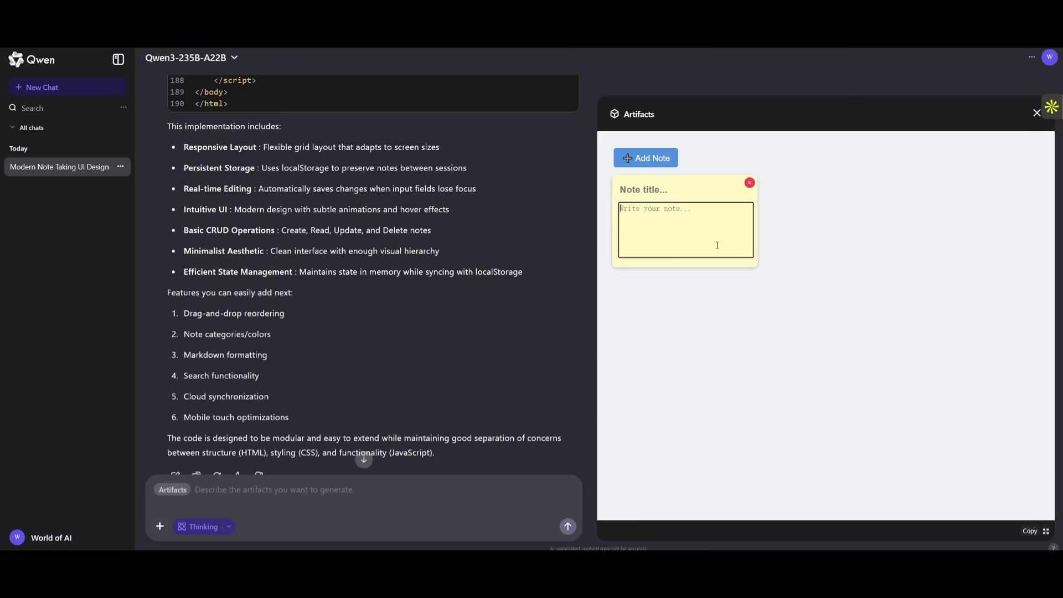
left_click(710, 193)
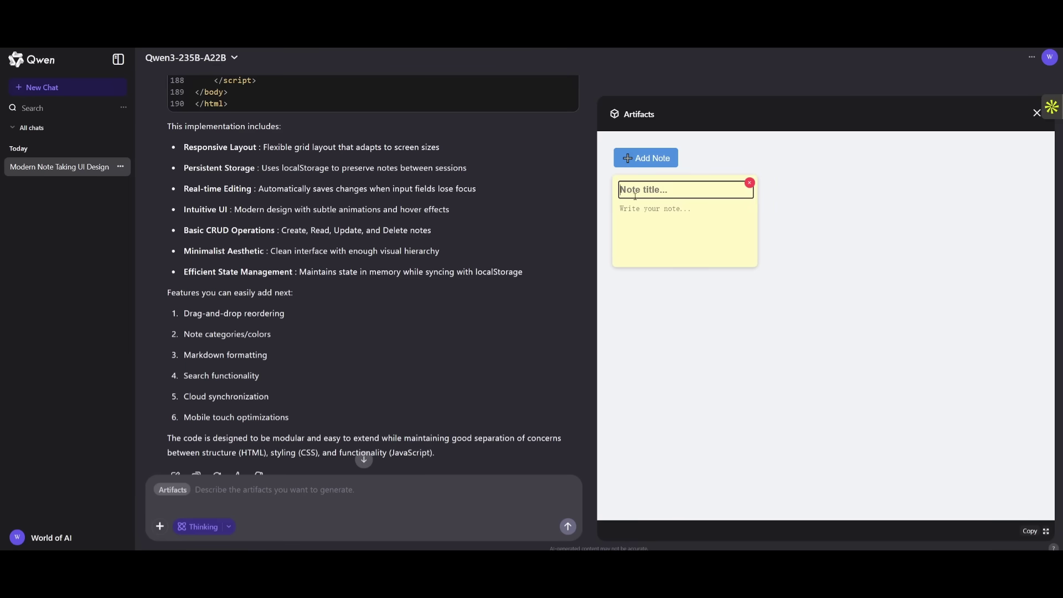
left_click(653, 159)
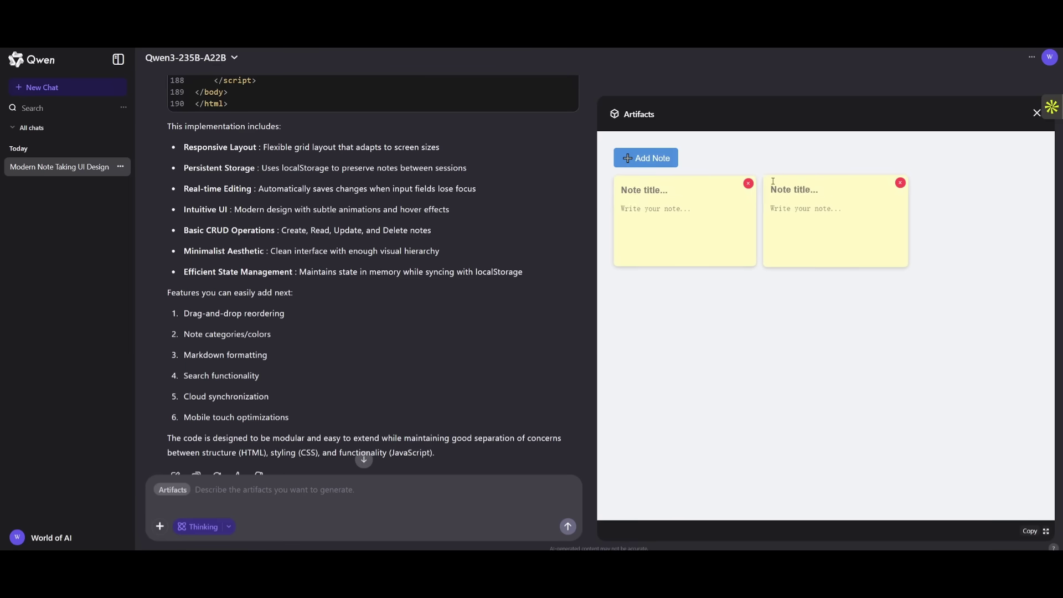
left_click(654, 159)
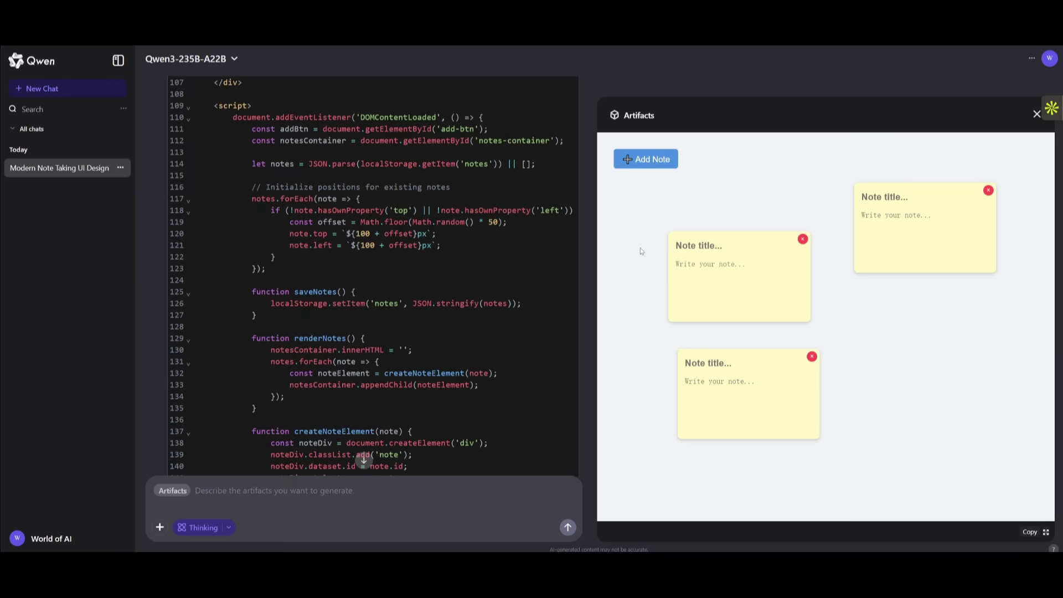
Drag the notes so two sit side by side and the third at lower right
left_click_drag(686, 245, 665, 210)
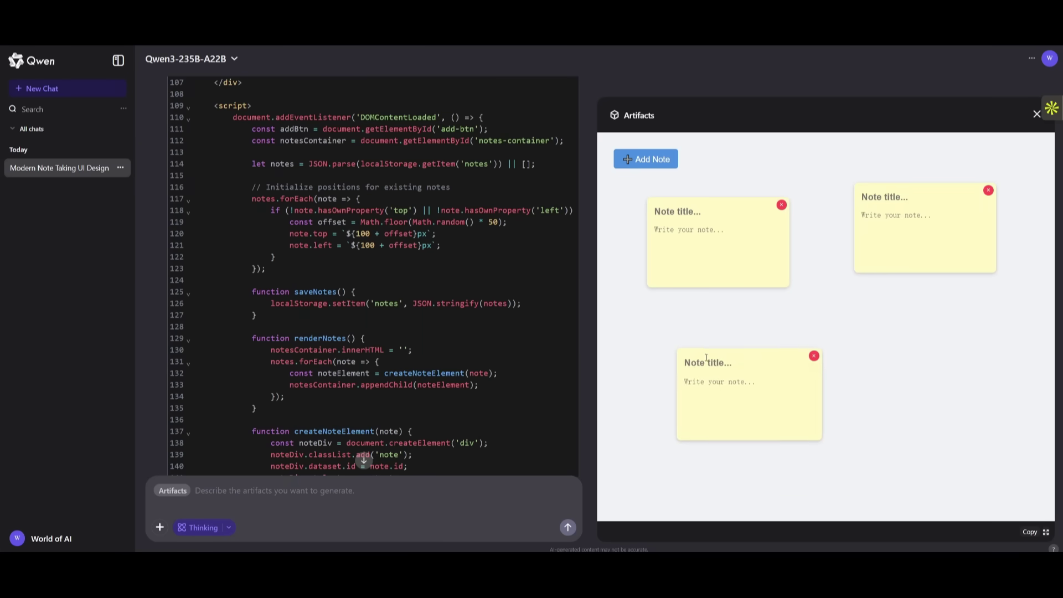
left_click_drag(705, 358, 681, 310)
left_click_drag(895, 203, 852, 218)
left_click_drag(695, 314, 904, 327)
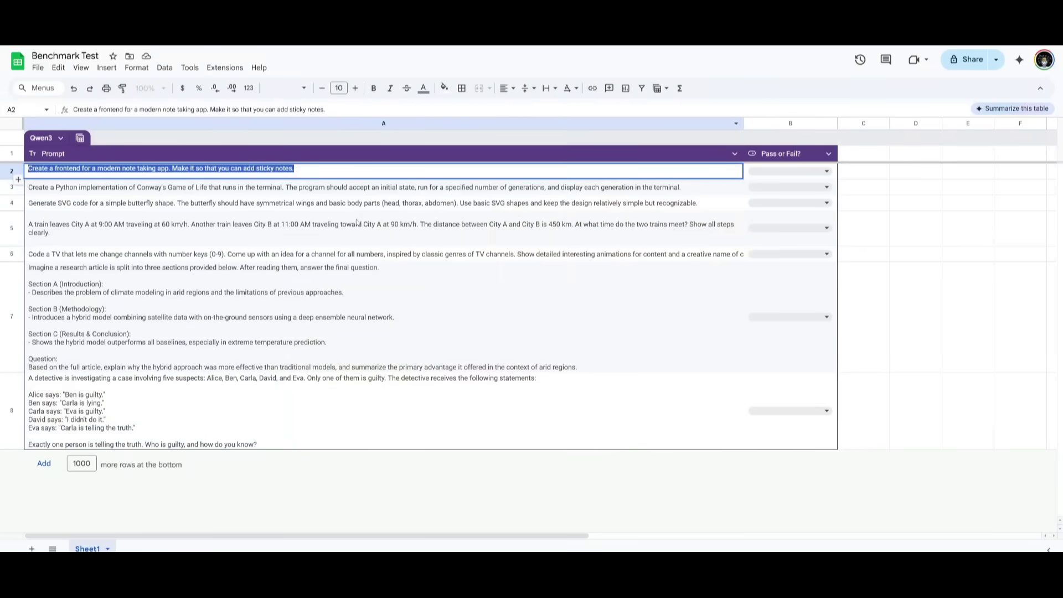
Mark the sticky-notes prompt in B2 as Pass
left_click(360, 224)
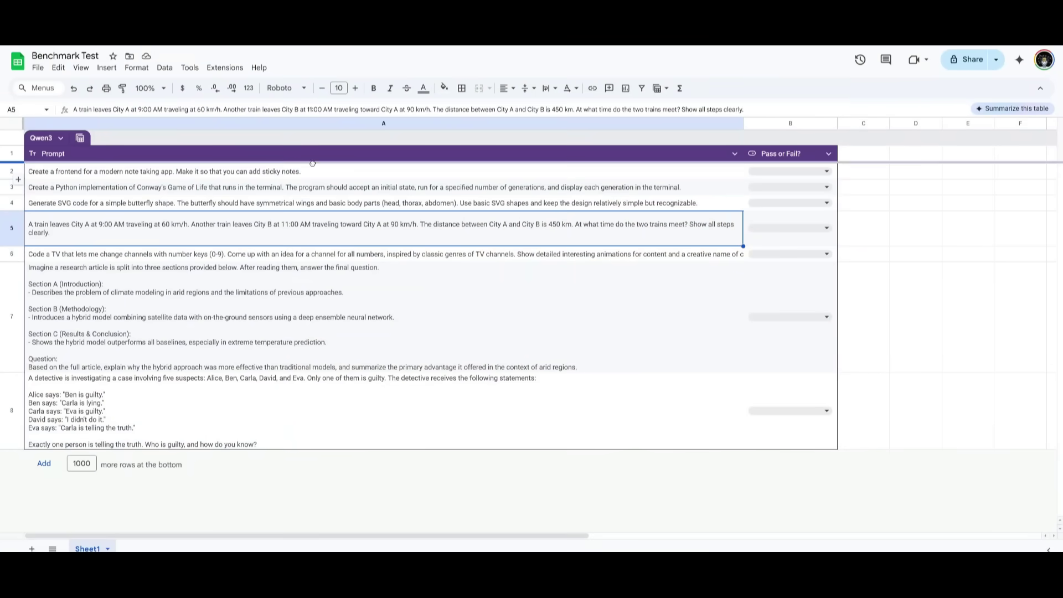
left_click(277, 172)
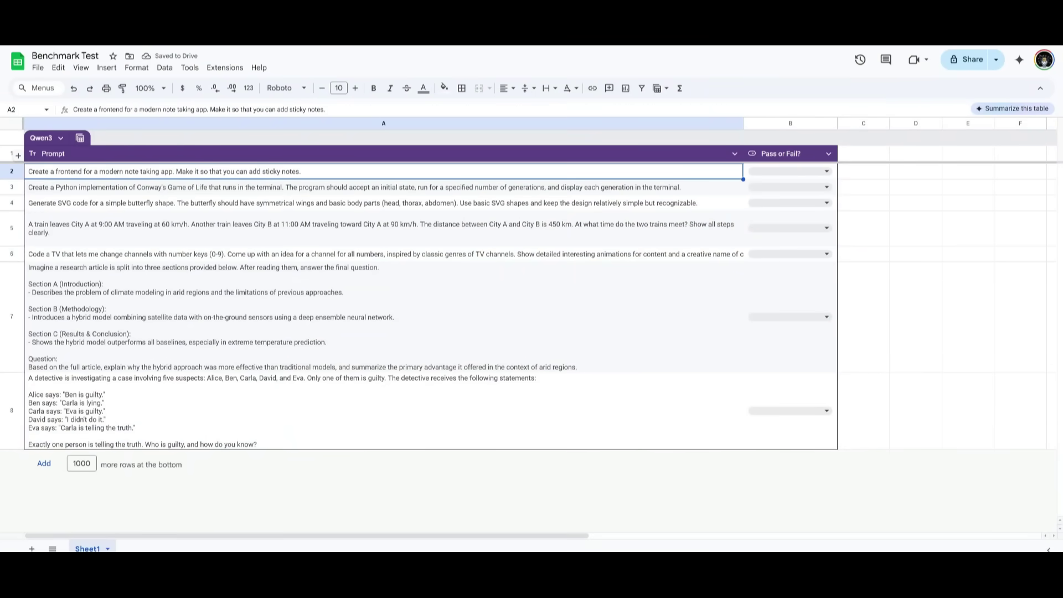
left_click(764, 171)
left_click(756, 203)
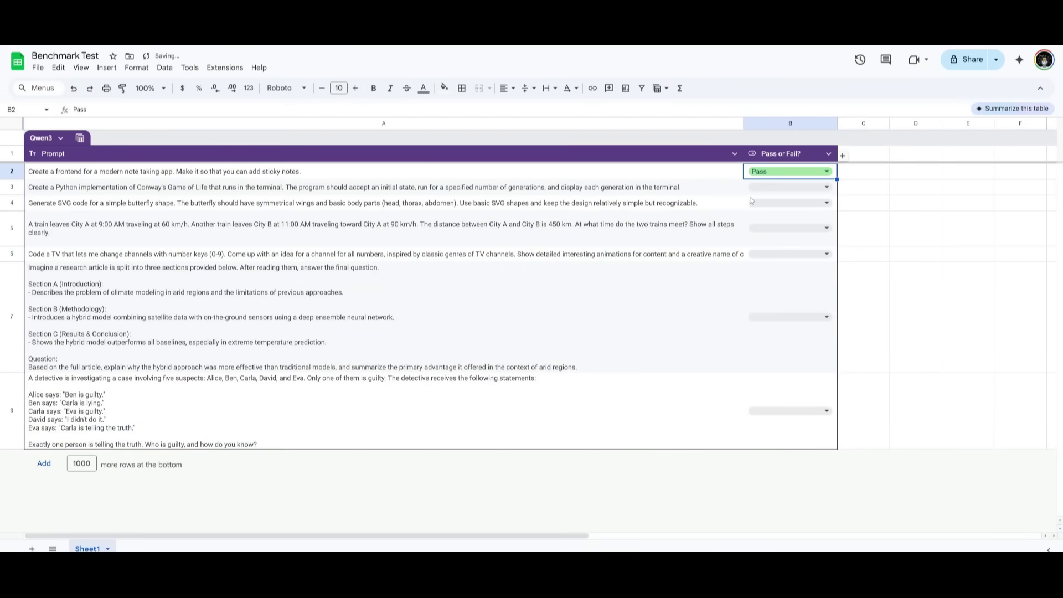
Select and copy the Game of Life prompt text from cell A3
left_click(100, 186)
double_click(100, 186)
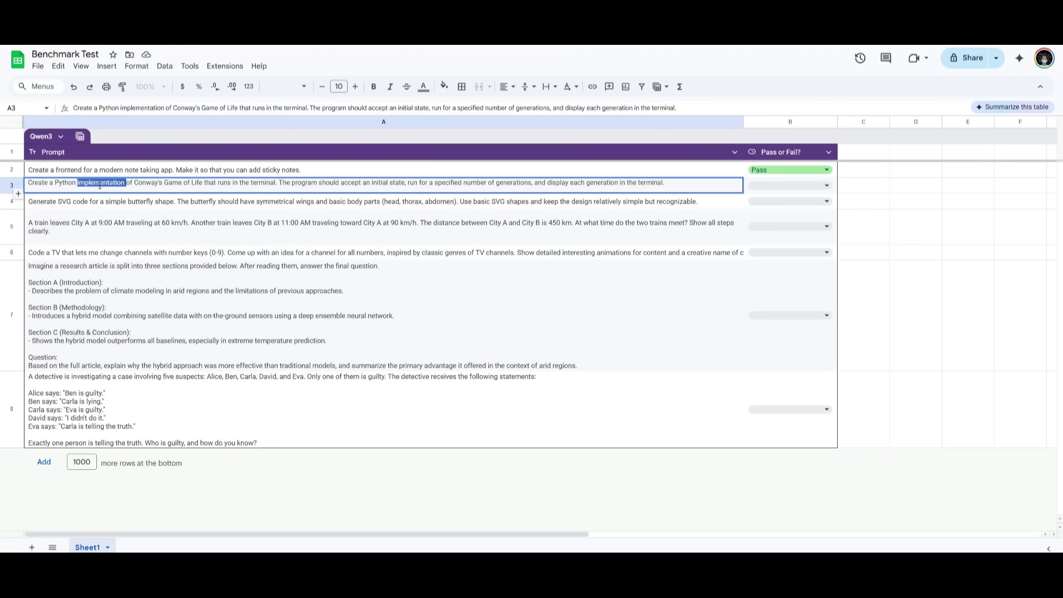
triple_click(100, 185)
double_click(100, 185)
triple_click(99, 186)
key("ctrl+c")
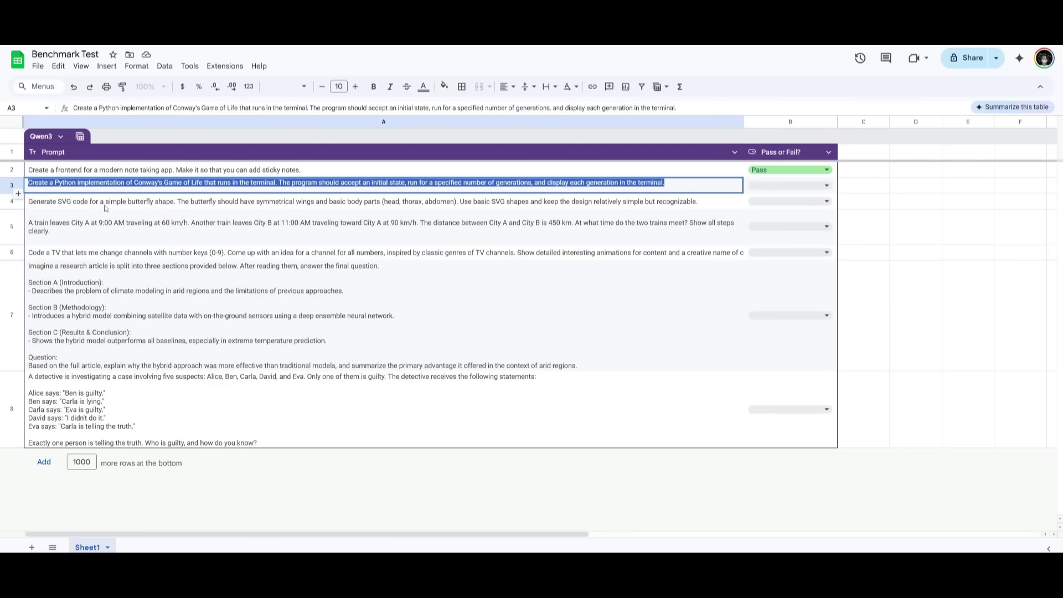
left_click(103, 218)
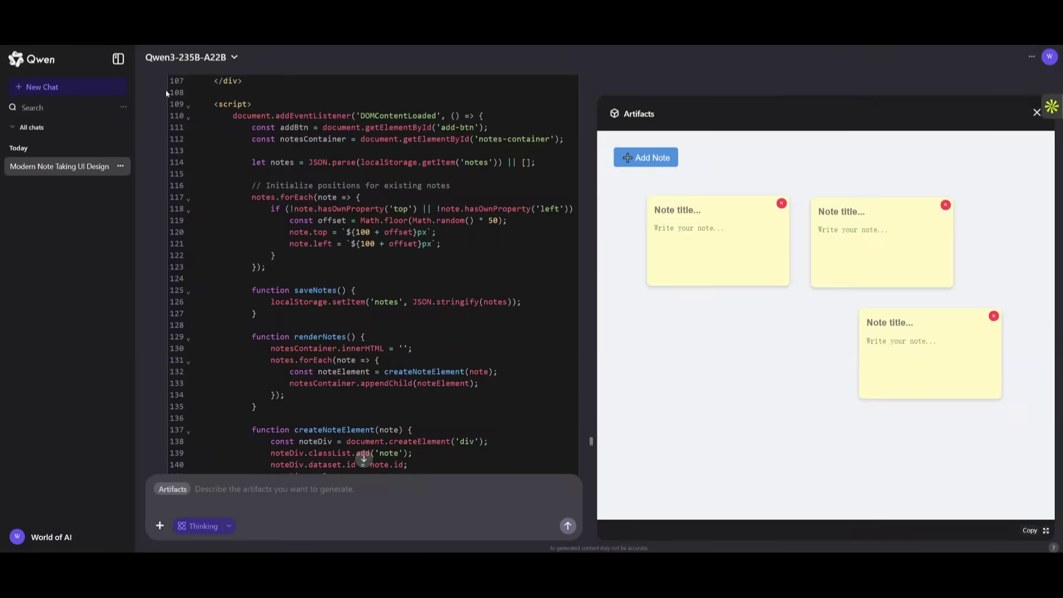
Paste the Game of Life terminal prompt into a new chat and send it
left_click(78, 86)
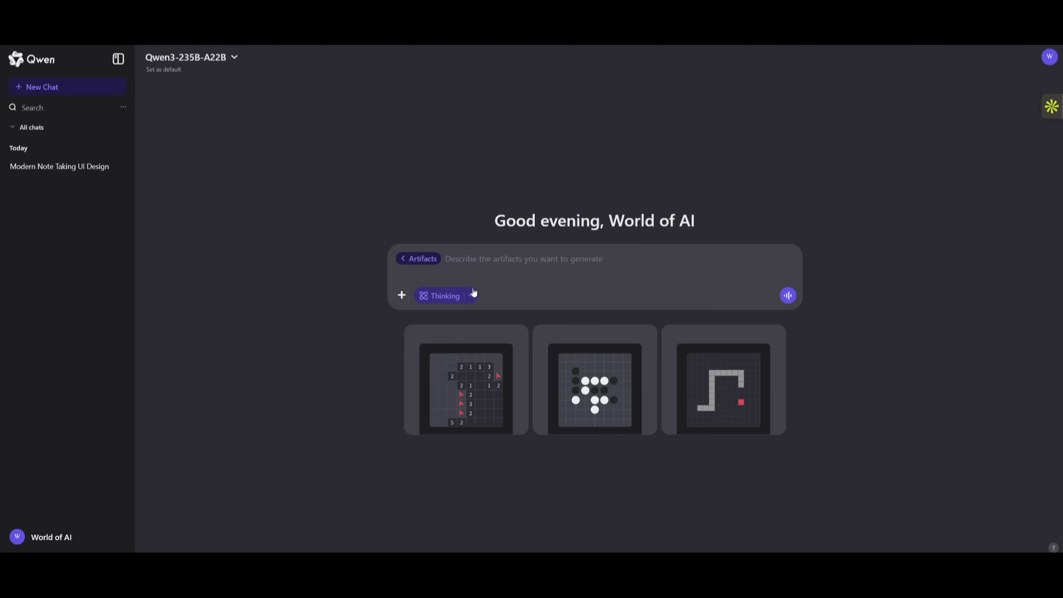
key("ctrl+v")
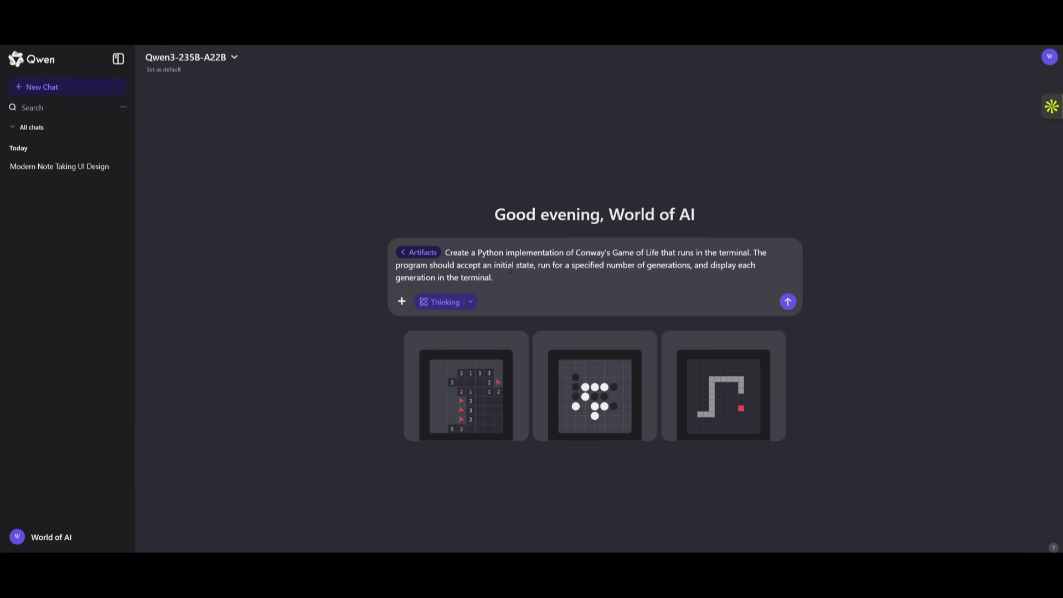
key("Return")
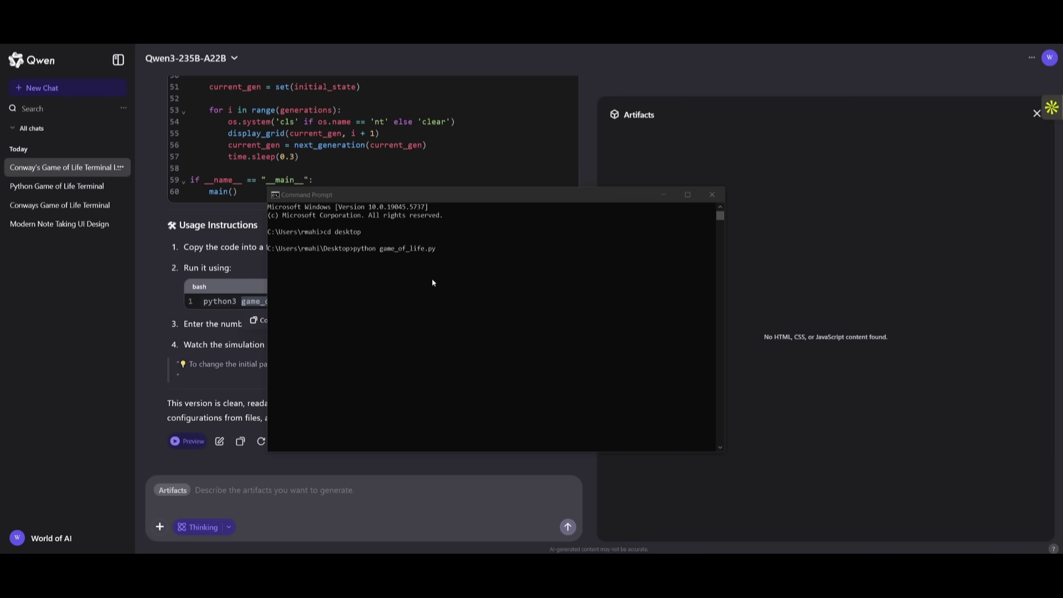
Run game_of_life.py for 100 generations, then mark the Game of Life prompt Pass in B3
left_click(456, 253)
key("Return")
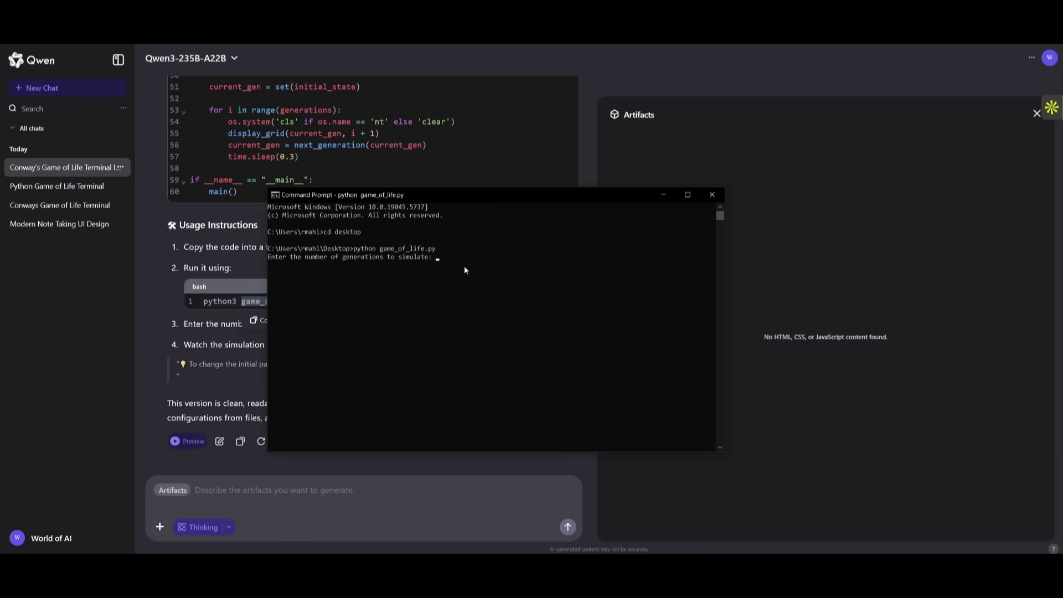
type("100")
key("Return")
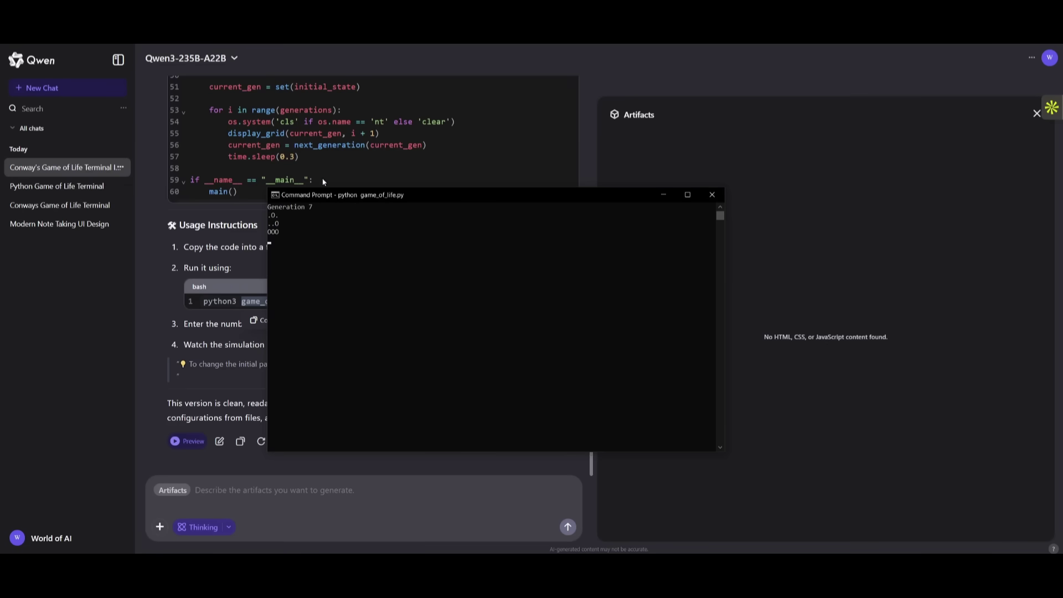
left_click_drag(340, 202, 456, 223)
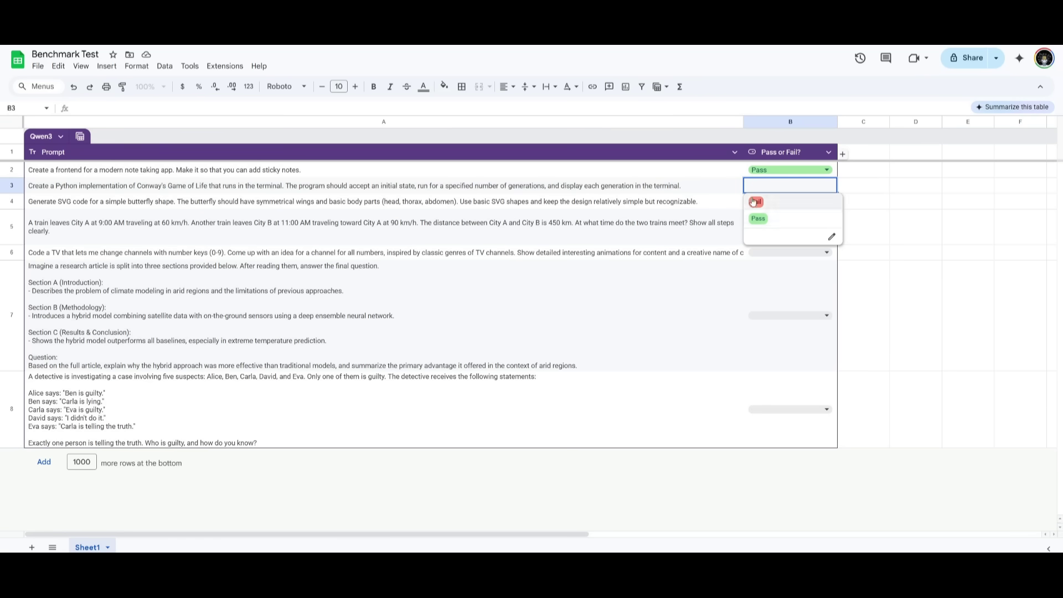
left_click(759, 219)
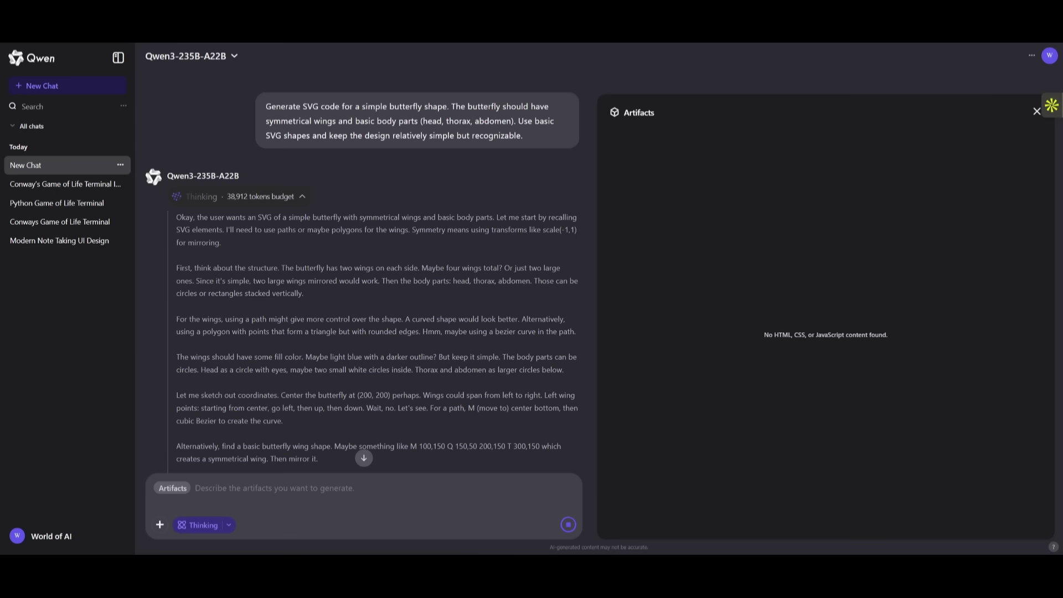
Scroll through the butterfly SVG reply and mark that prompt in B4 as Fail
scroll(437, 258, "down", 15)
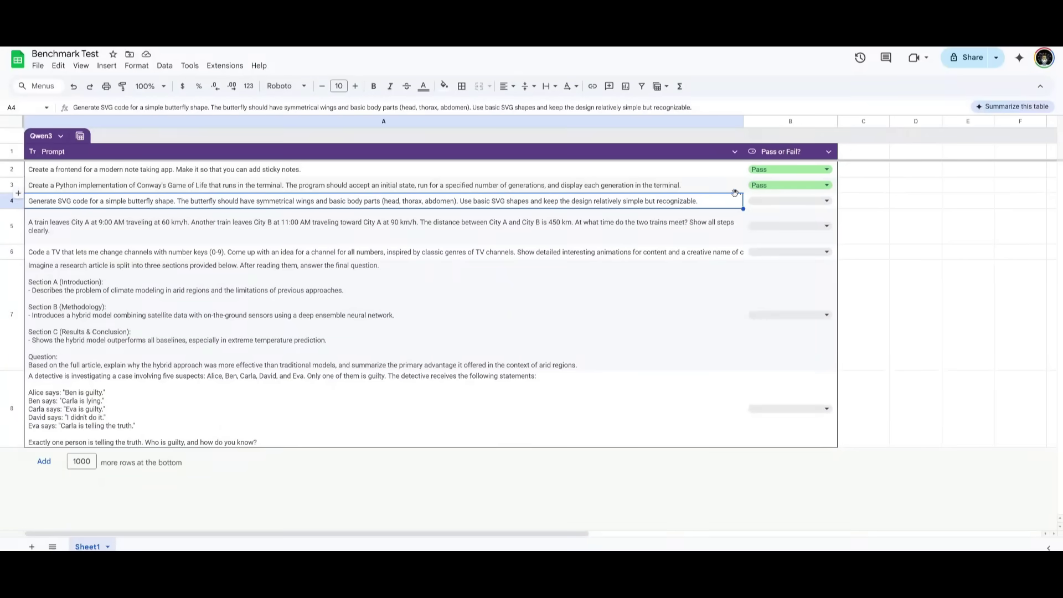
left_click(755, 200)
left_click(755, 217)
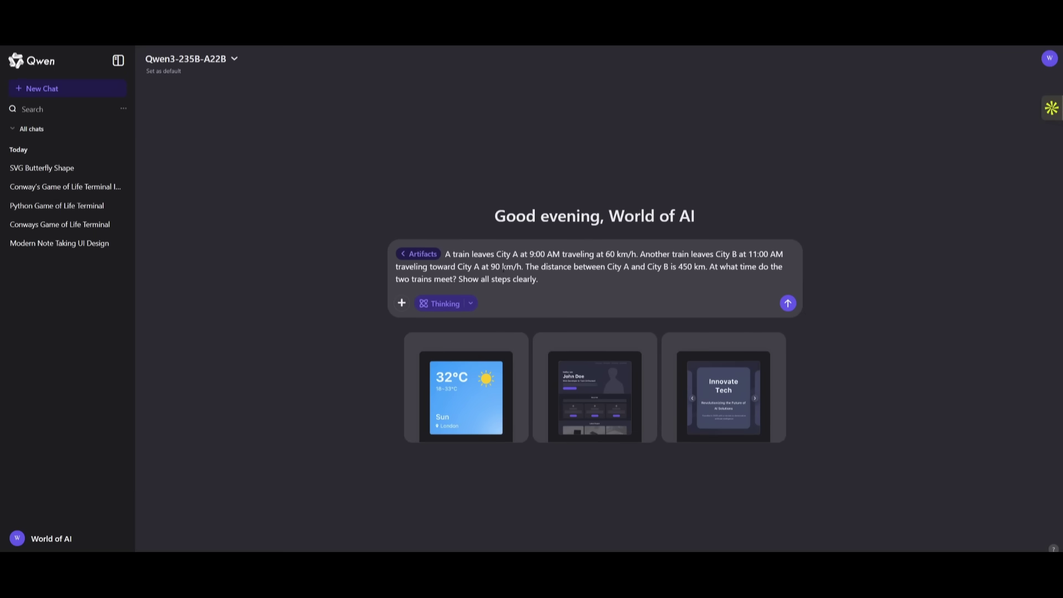
Send the train-meeting question and scroll through the reasoning to the 01:12 PM answer
left_click(781, 302)
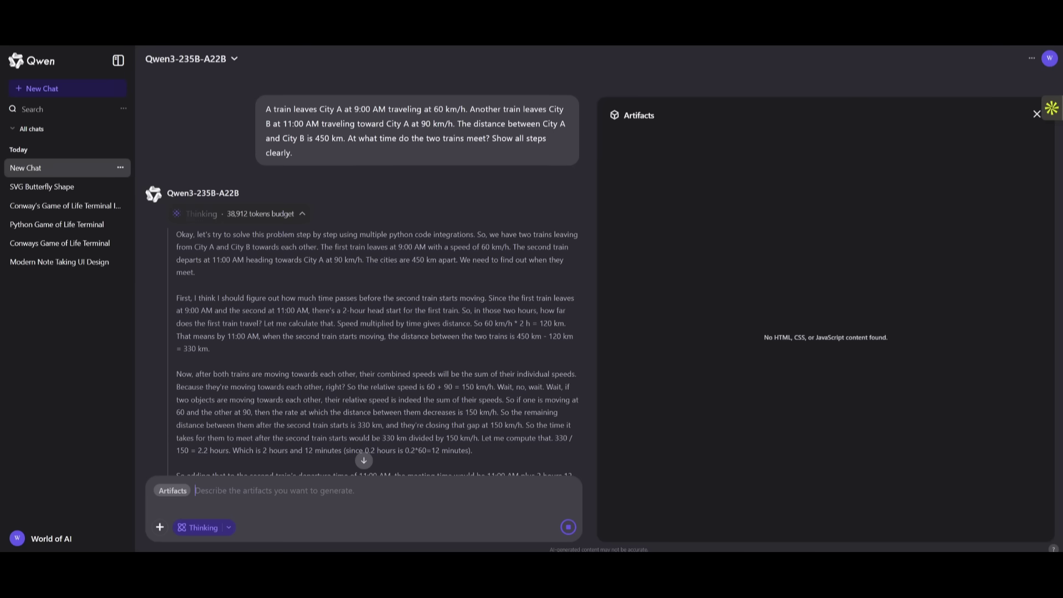
scroll(311, 171, "down", 15)
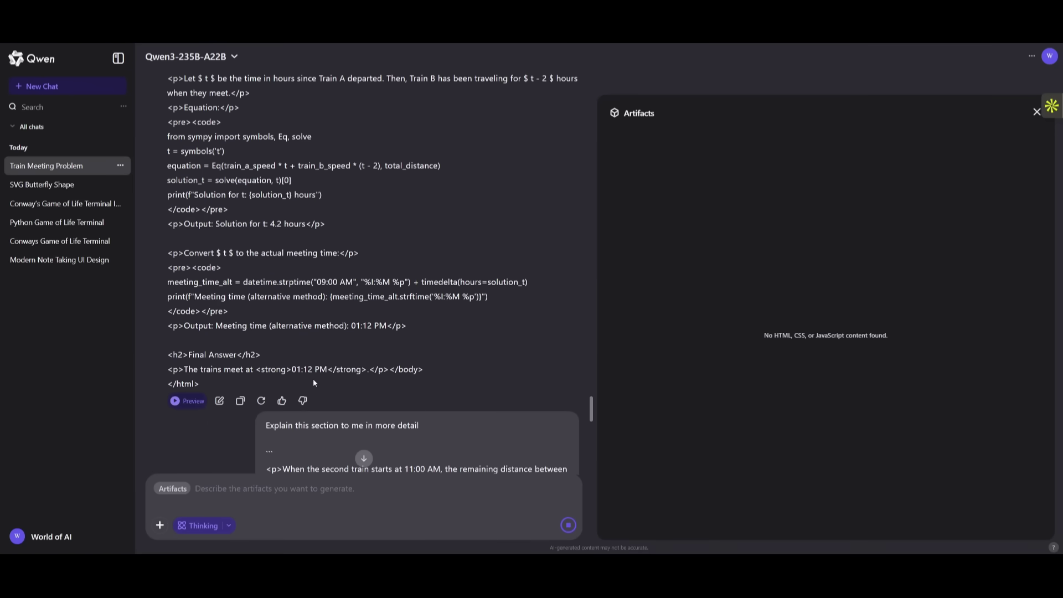
Read the remaining-distance explanation, then open B5's Pass/Fail dropdown for the train prompt
scroll(295, 325, "up", 3)
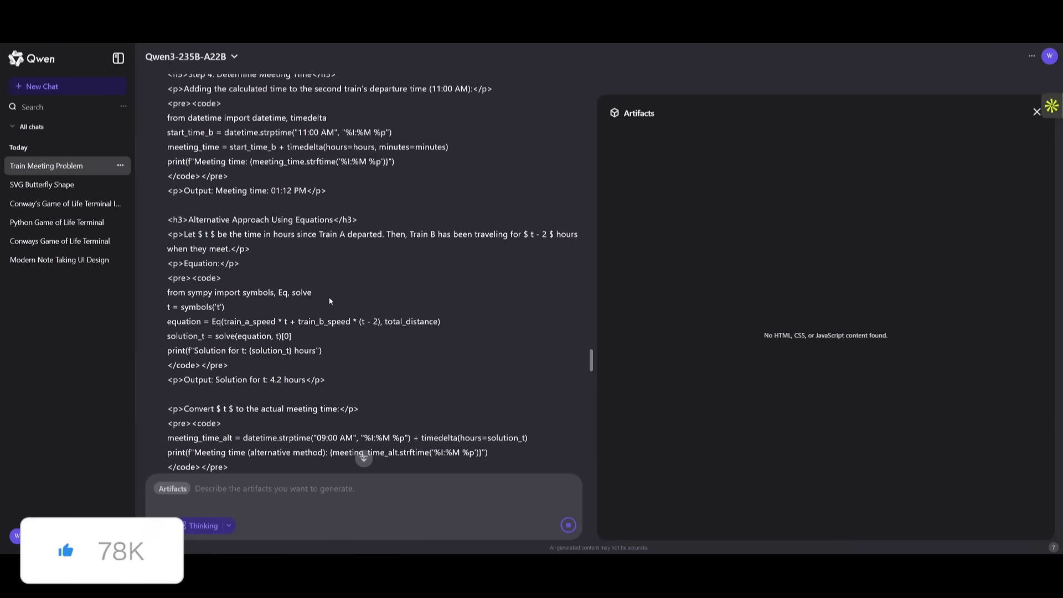
scroll(277, 239, "down", 1)
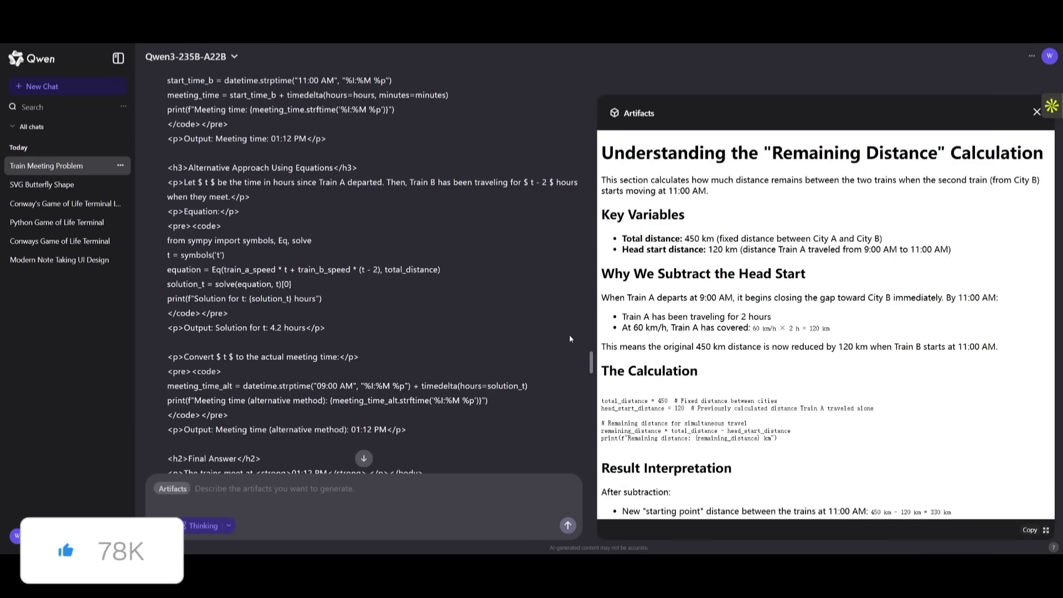
scroll(825, 323, "down", 3)
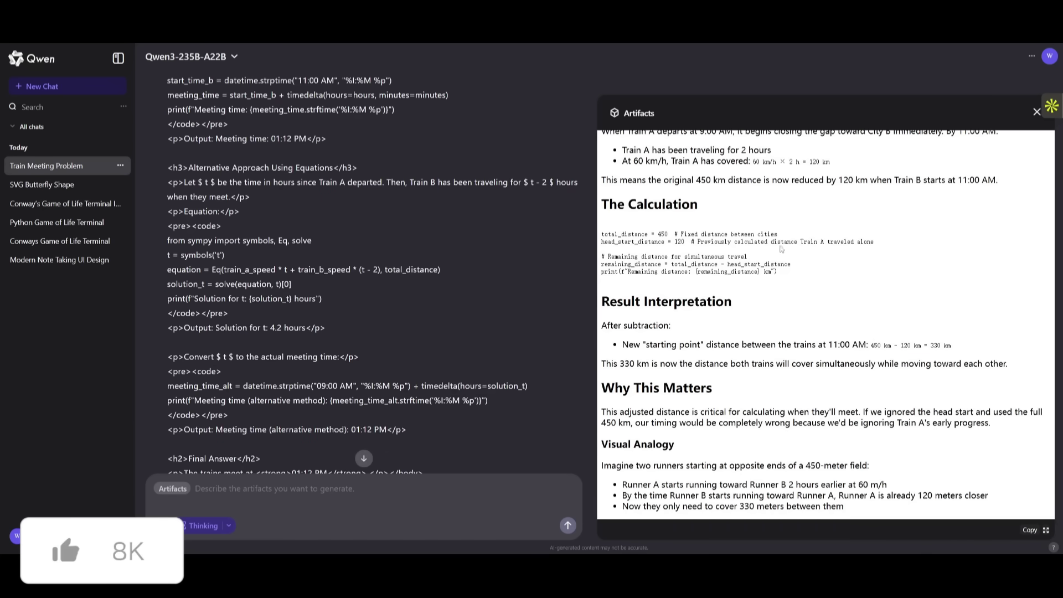
scroll(364, 459, "down", 3)
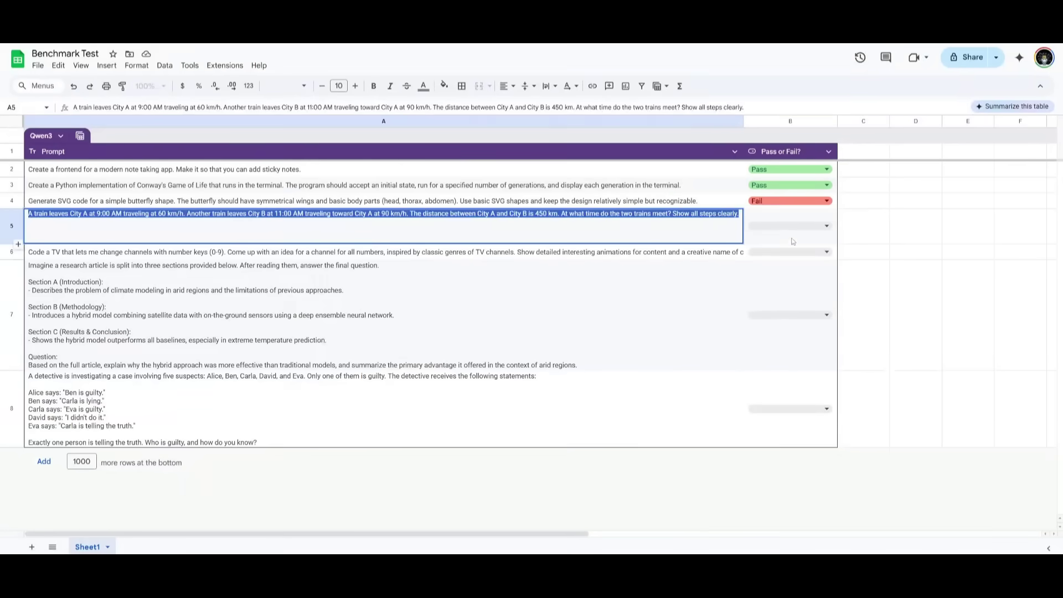
left_click(768, 252)
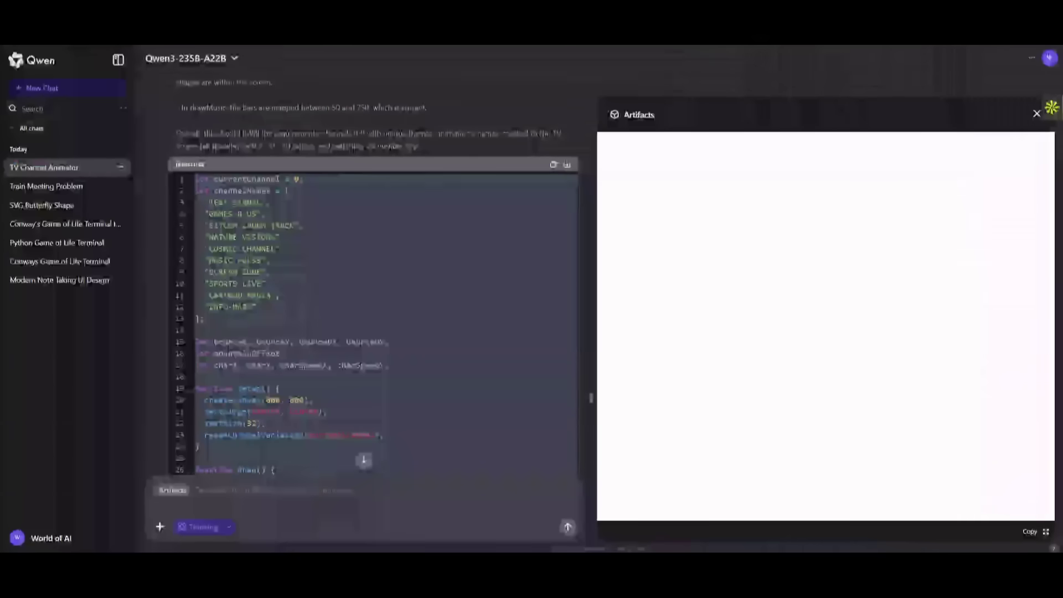
Scroll through Qwen3's generated p5.js code for the channel-switching TV sketch
scroll(267, 270, "down", 20)
scroll(287, 290, "down", 10)
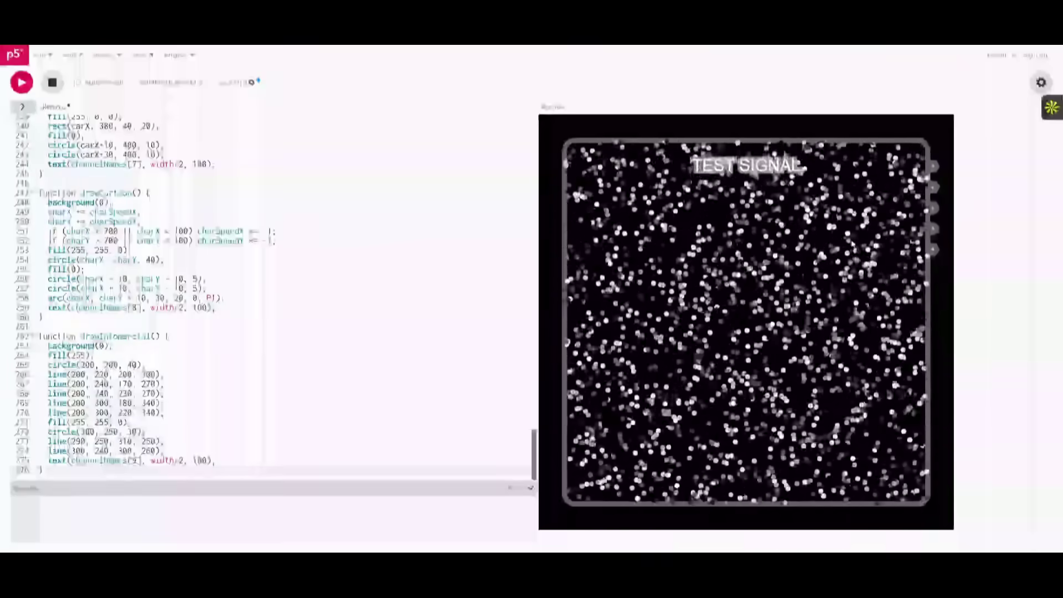
Cycle the TV sketch through SITCOM LAUGH TRACK, NATURE VISIONS, MUSIC PULSE and SPORTS LIVE channels
left_click(852, 243)
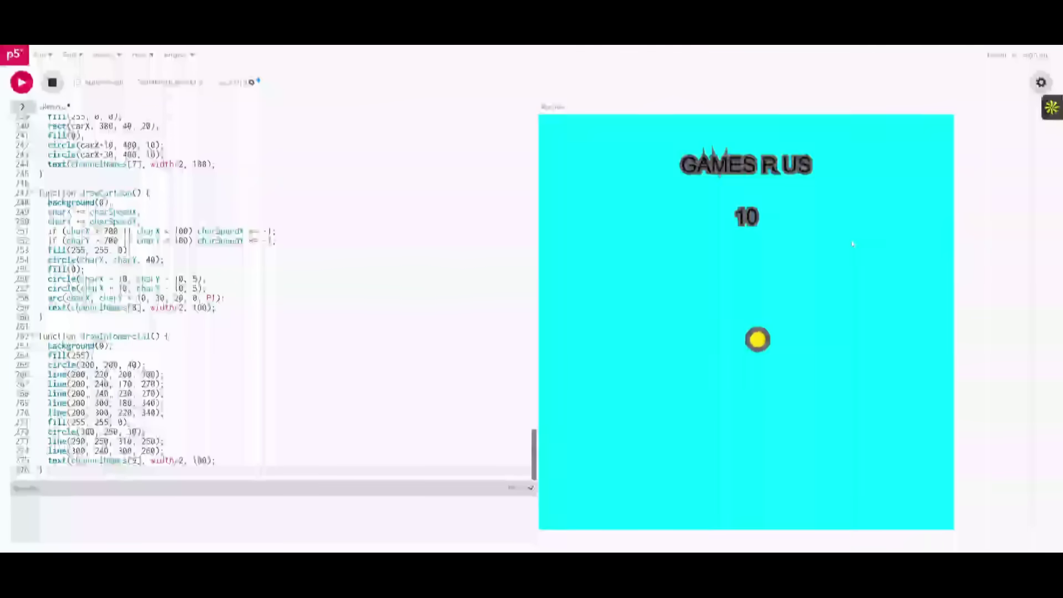
left_click(852, 244)
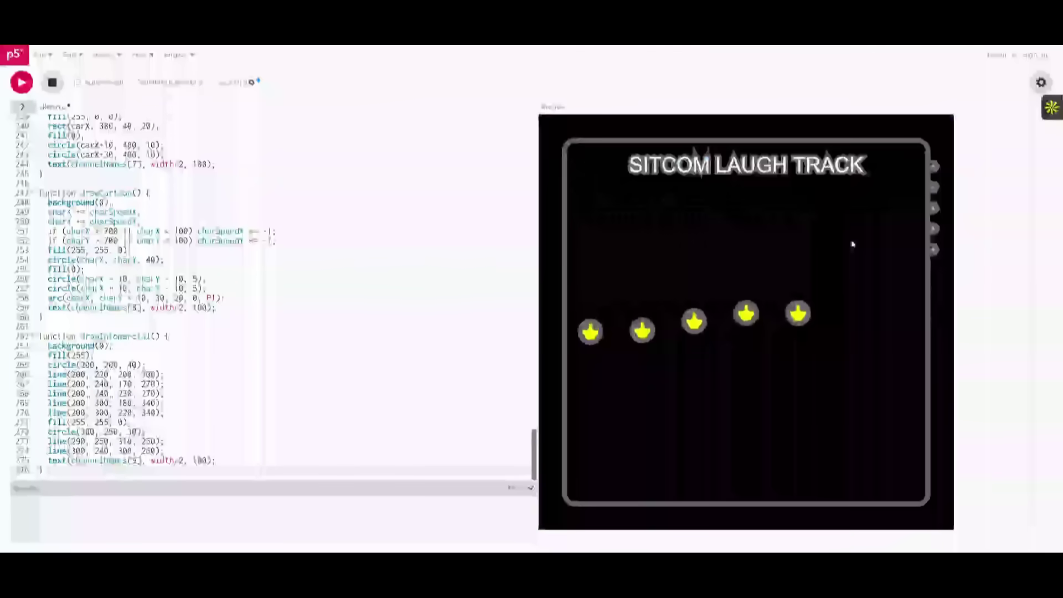
left_click(853, 244)
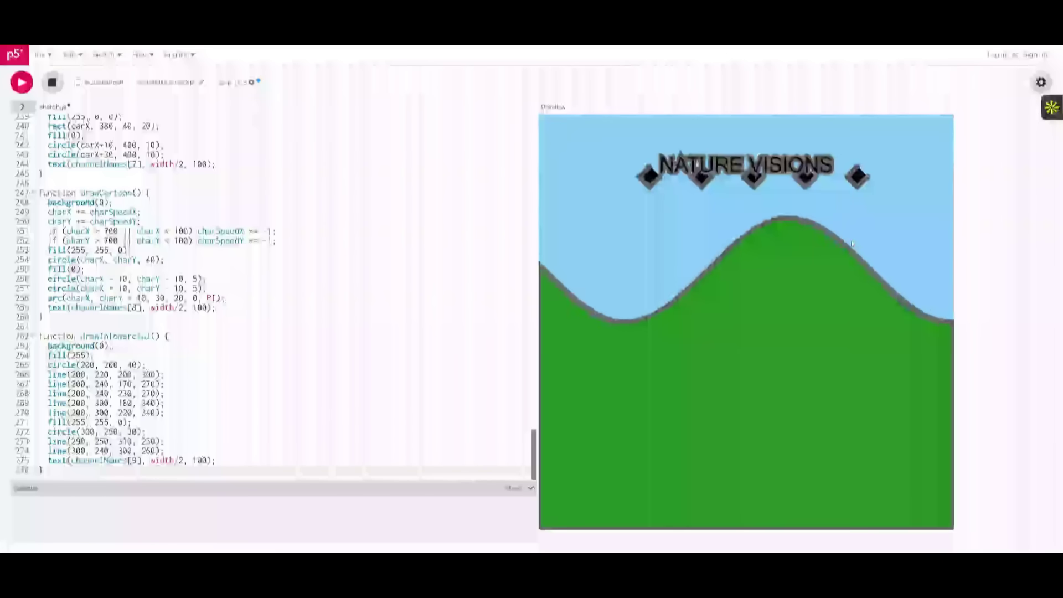
left_click(852, 244)
left_click(852, 244)
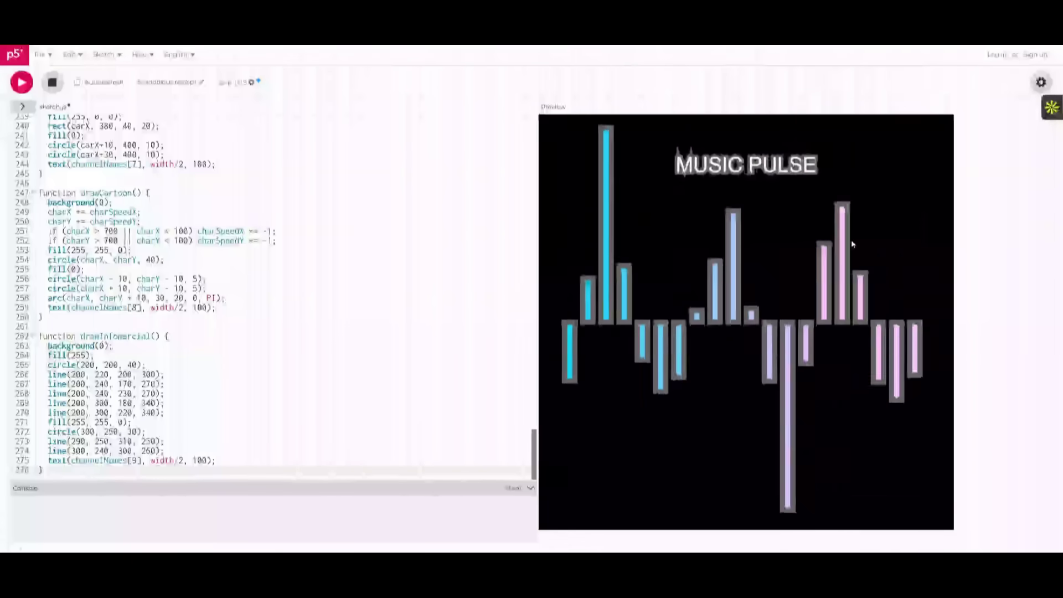
left_click(851, 245)
left_click(852, 244)
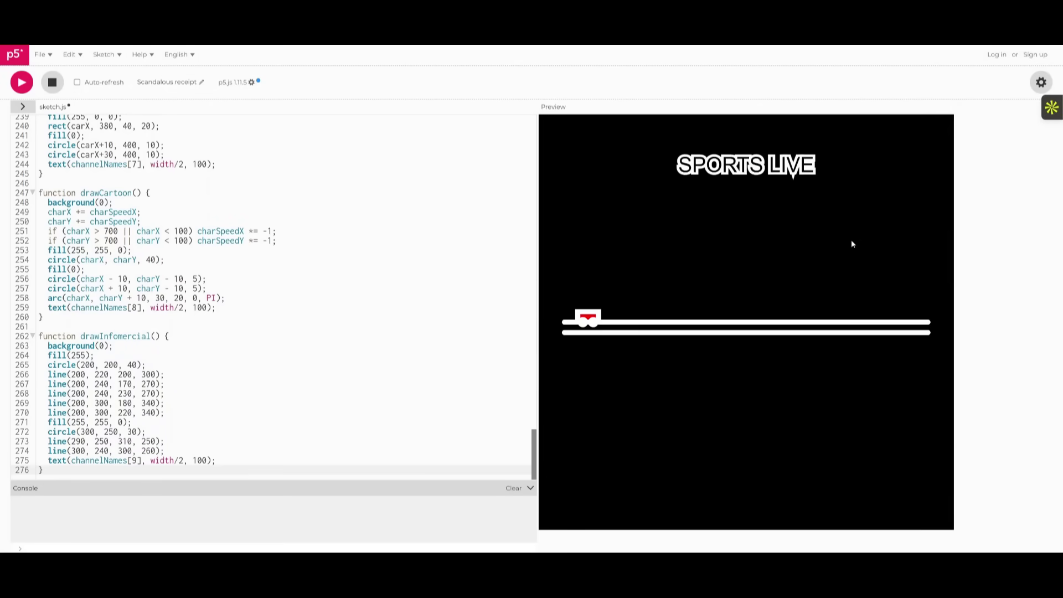
left_click(852, 244)
left_click(852, 244)
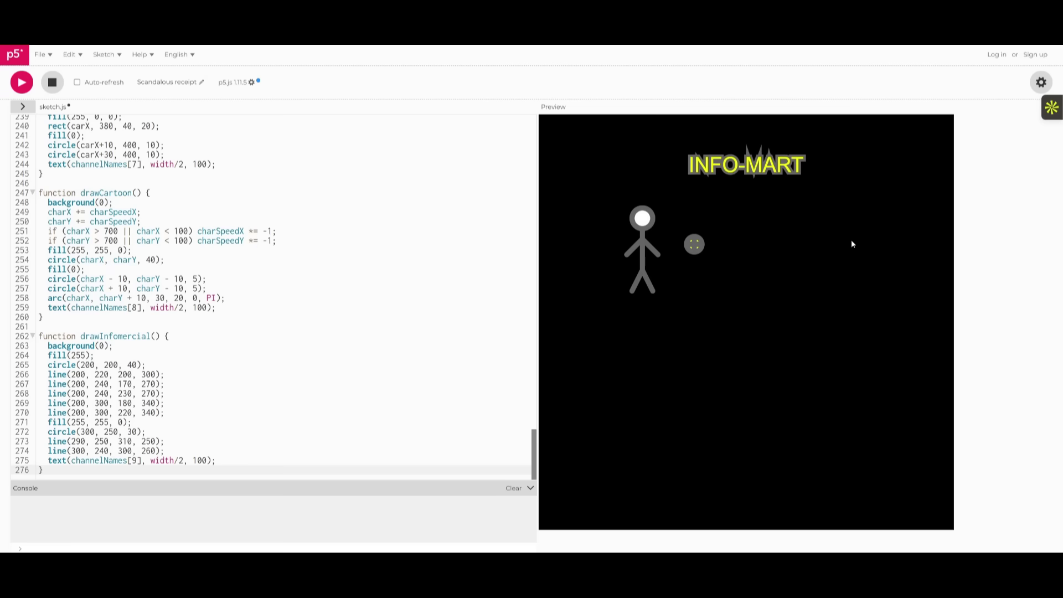
left_click(851, 244)
left_click(852, 243)
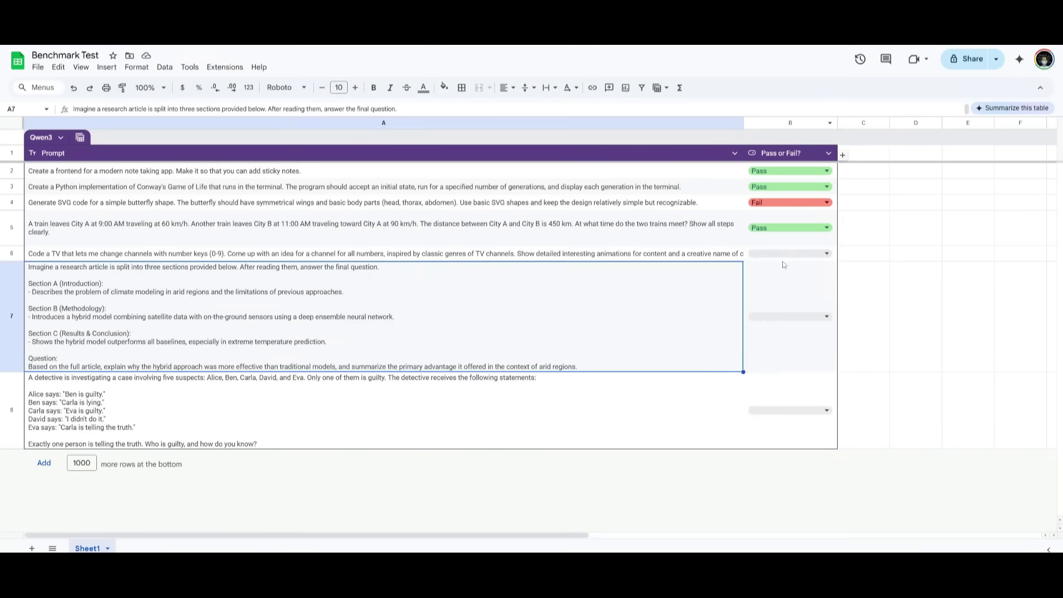
Set B6 to Pass for the TV prompt and paste the research-article prompt into Qwen Chat
left_click(783, 254)
left_click(768, 279)
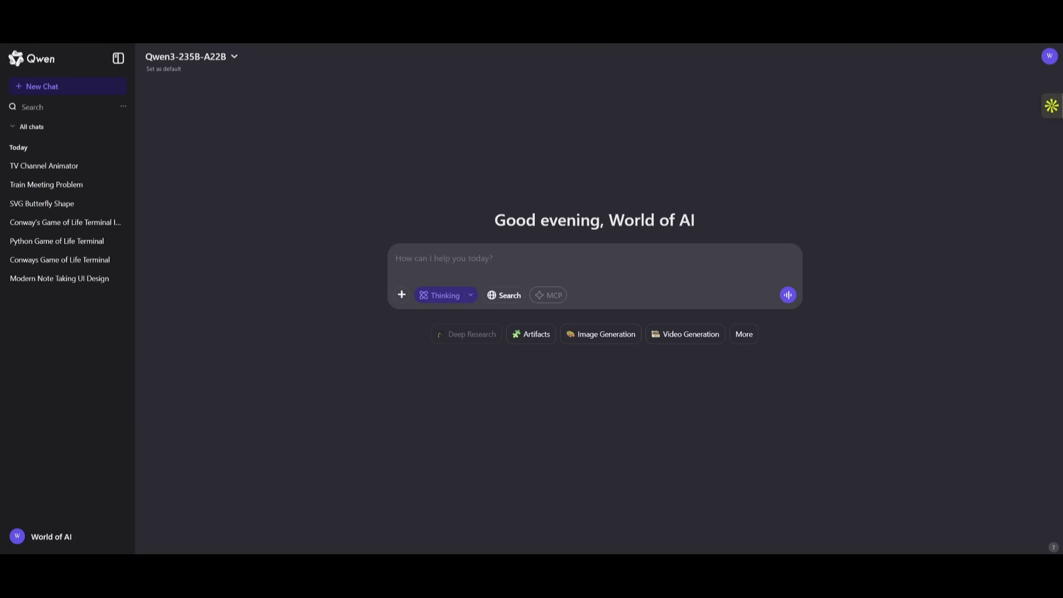
type("Imagine a research article is split into three sections provided below. After reading them, answer the final question.  Section A (Introduction): - Describes the problem of climate modeling in arid regions and the limitations of previous approaches.  Section B (Methodology): - Introduces a hybrid model combining satellite data with on-the-ground sensors using a deep ensemble neural network.  Section C (Results & Conclusion): - Shows the hybrid model outperforms all baselines, especially in extreme temperature prediction.  Question: Based on the full article, explain why the hybrid approach was more effective than traditional models, and summarize the primary advantage it offered in the context of arid regions.")
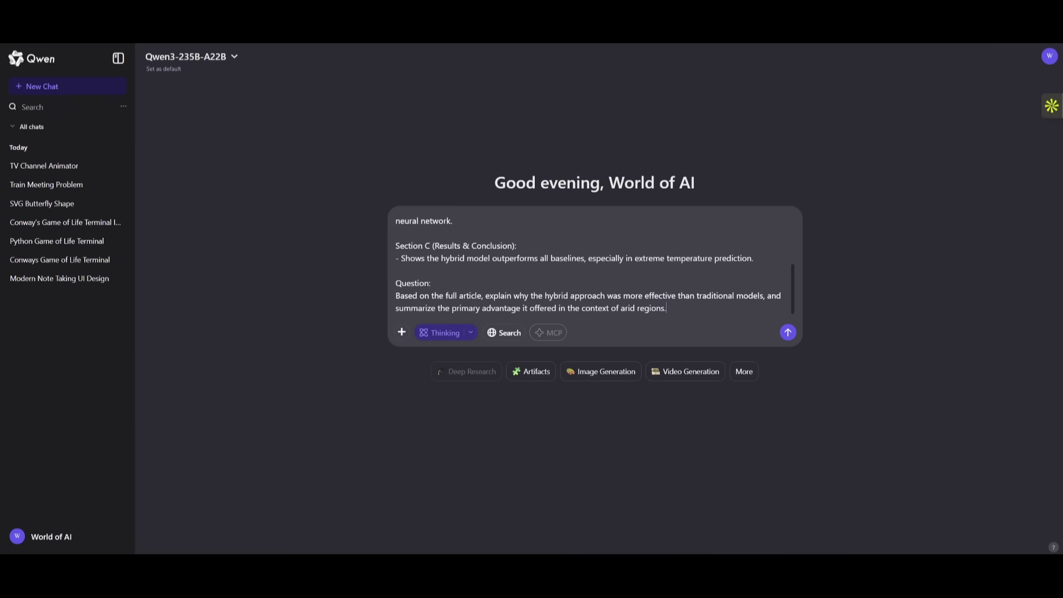
Scroll through Qwen3's answer on the hybrid climate model's resilience in low-data arid regions
scroll(421, 236, "up", 5)
scroll(435, 260, "down", 5)
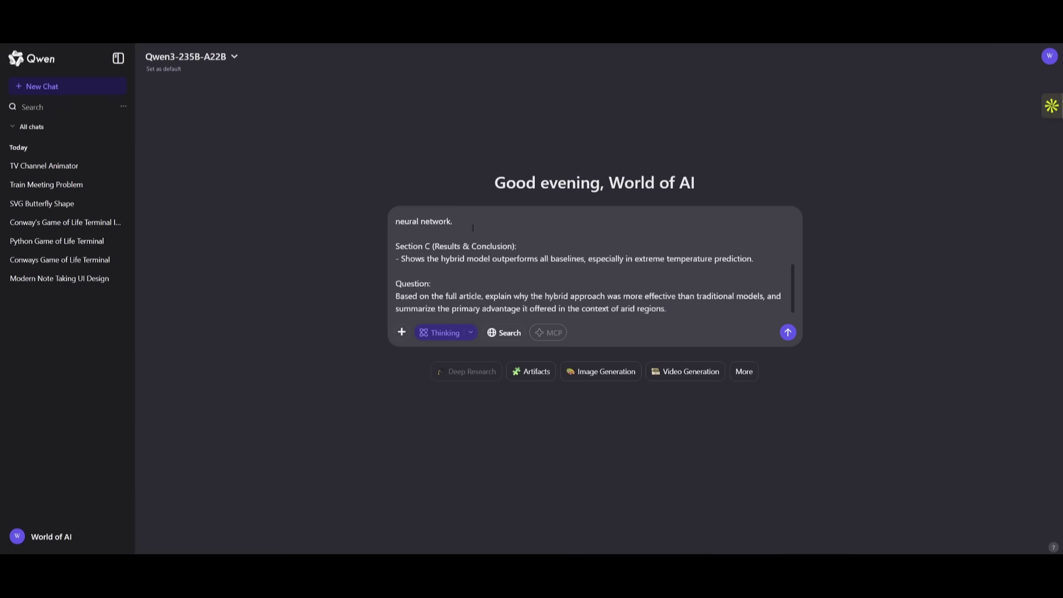
scroll(435, 260, "up", 5)
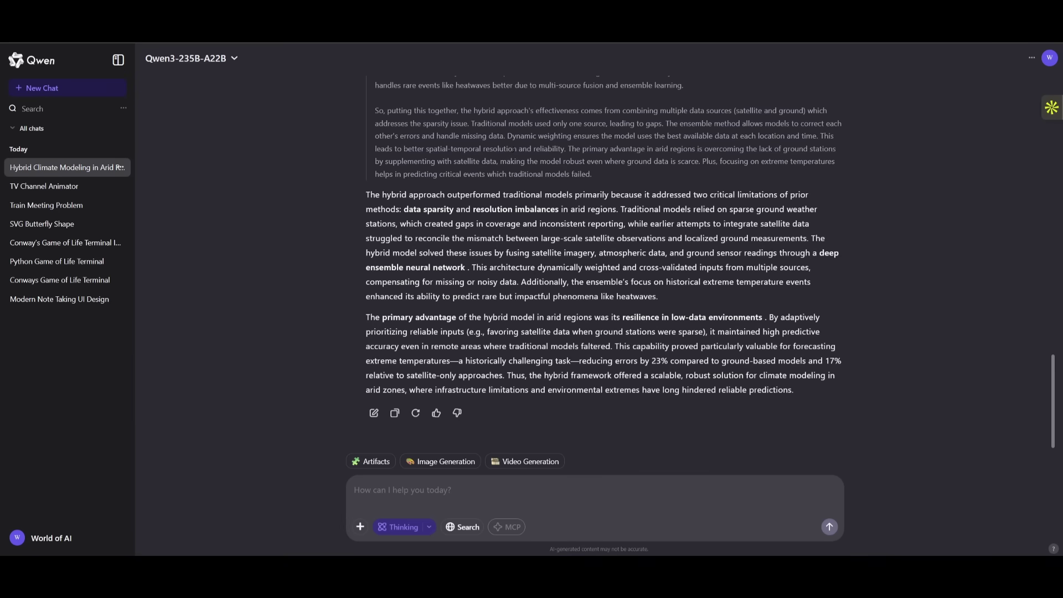
scroll(603, 260, "up", 15)
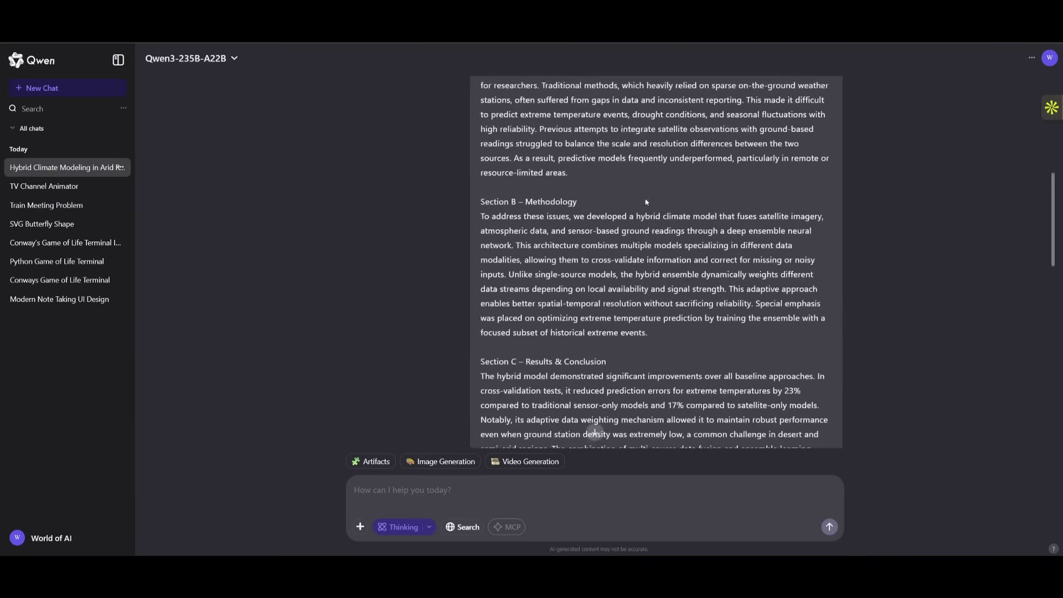
scroll(663, 218, "up", 3)
scroll(669, 192, "down", 20)
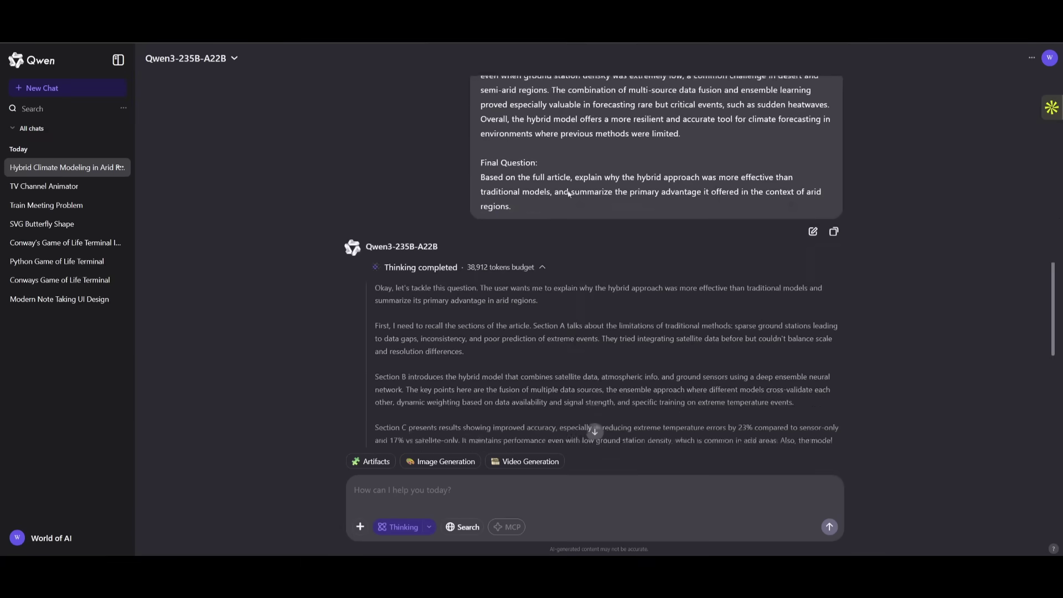
scroll(604, 260, "down", 1)
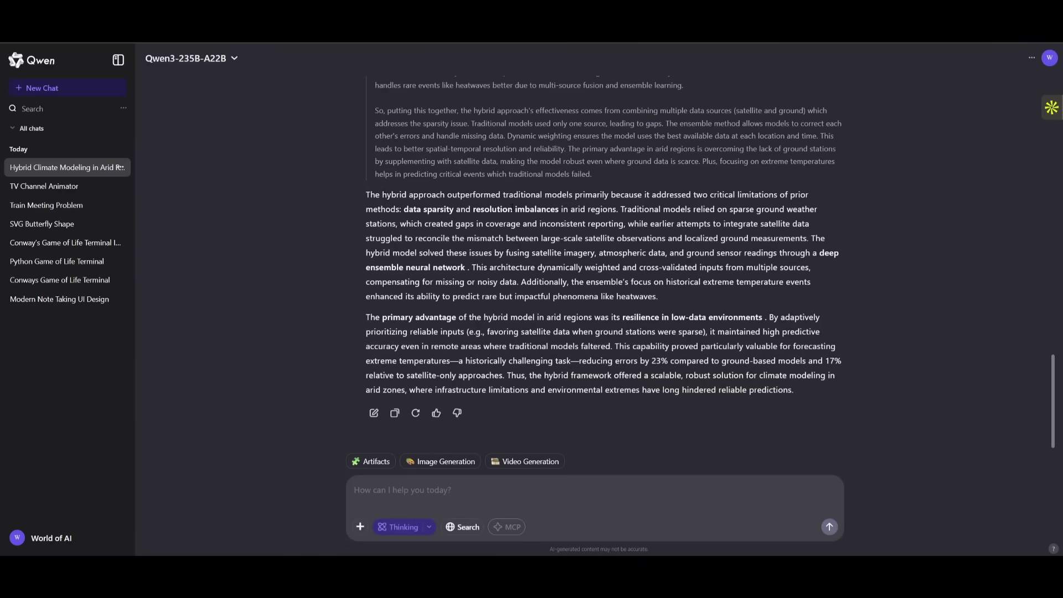
scroll(598, 200, "up", 20)
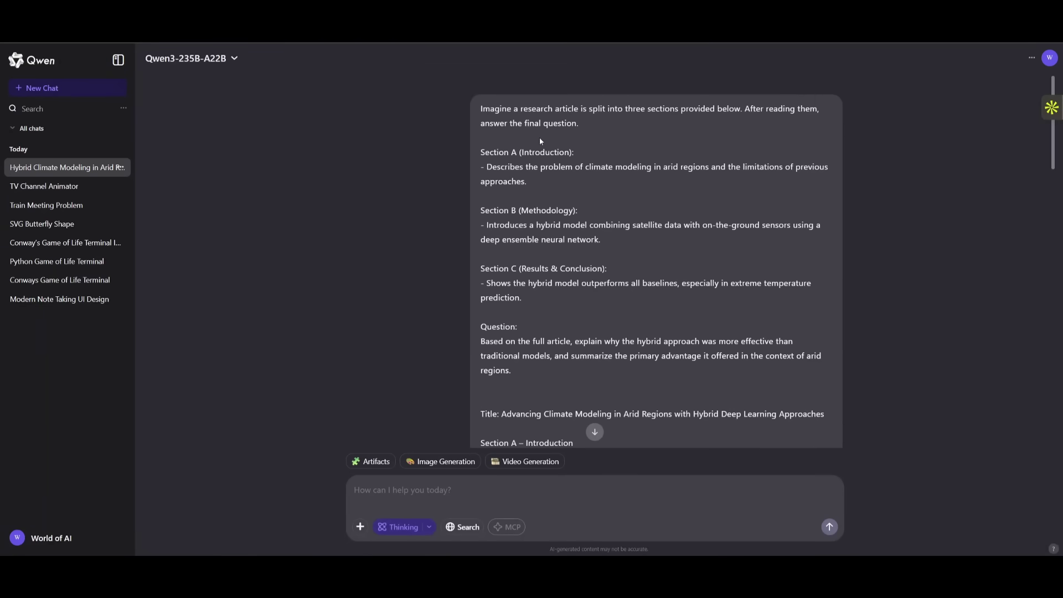
scroll(540, 141, "down", 20)
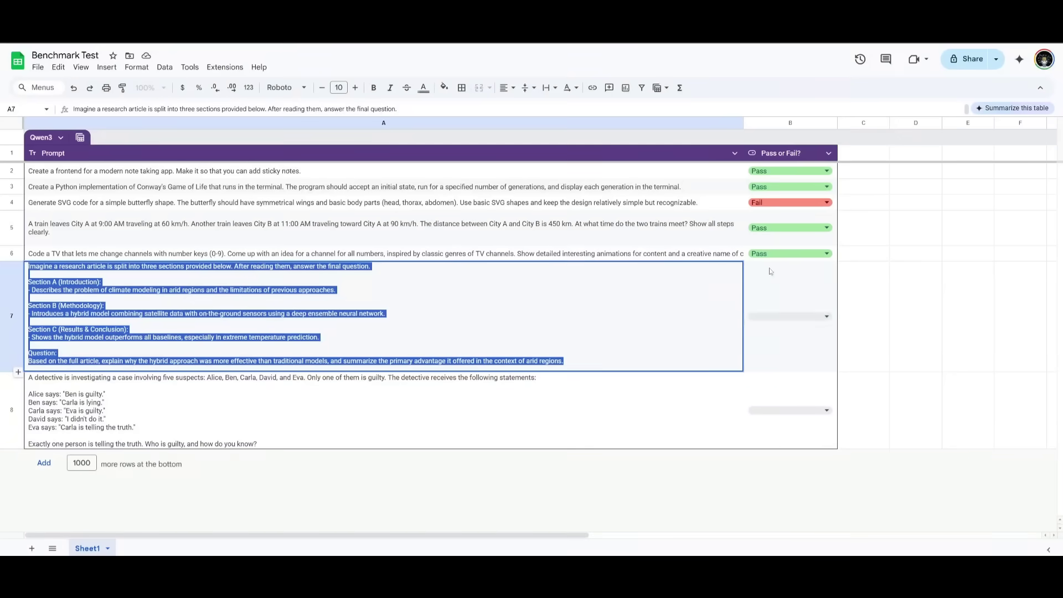
Set B7's dropdown to Pass for the research-article prompt
left_click(783, 311)
left_click(784, 317)
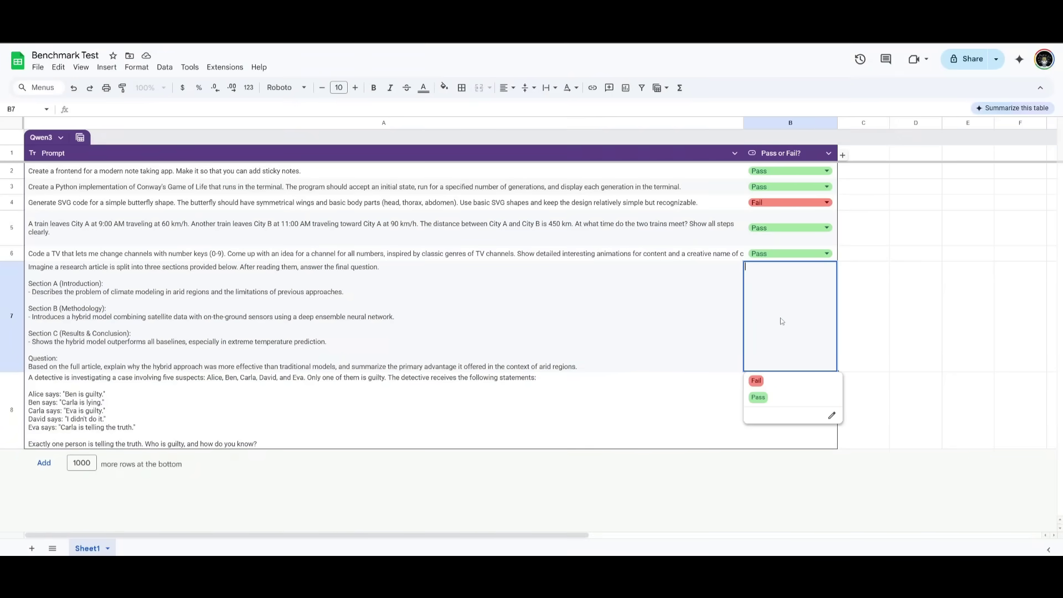
left_click(750, 387)
Select and copy the five-suspect detective puzzle text from cell A8
left_click(204, 433)
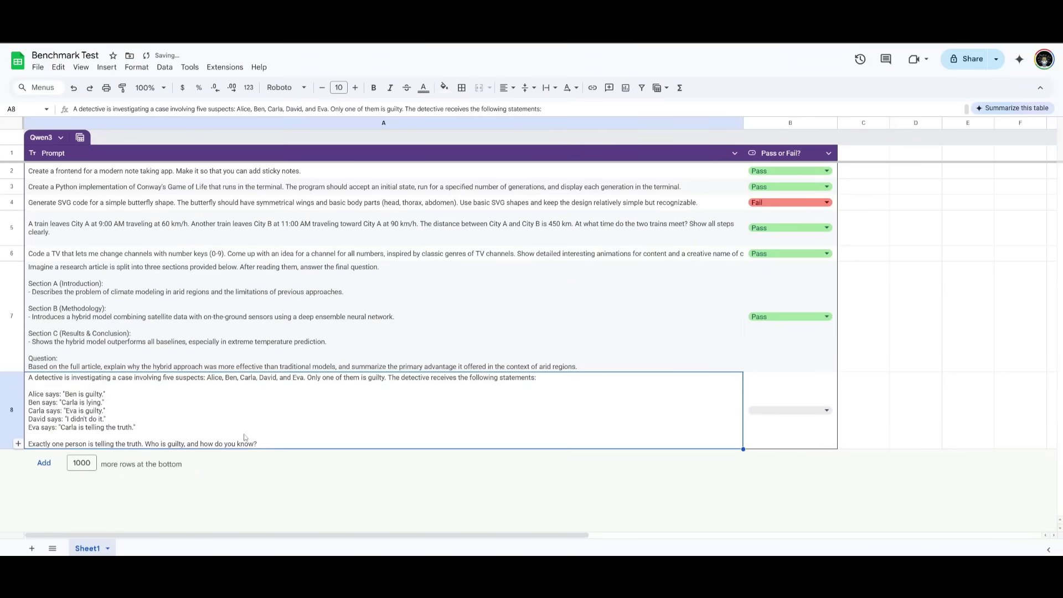
double_click(273, 447)
key("ctrl+a")
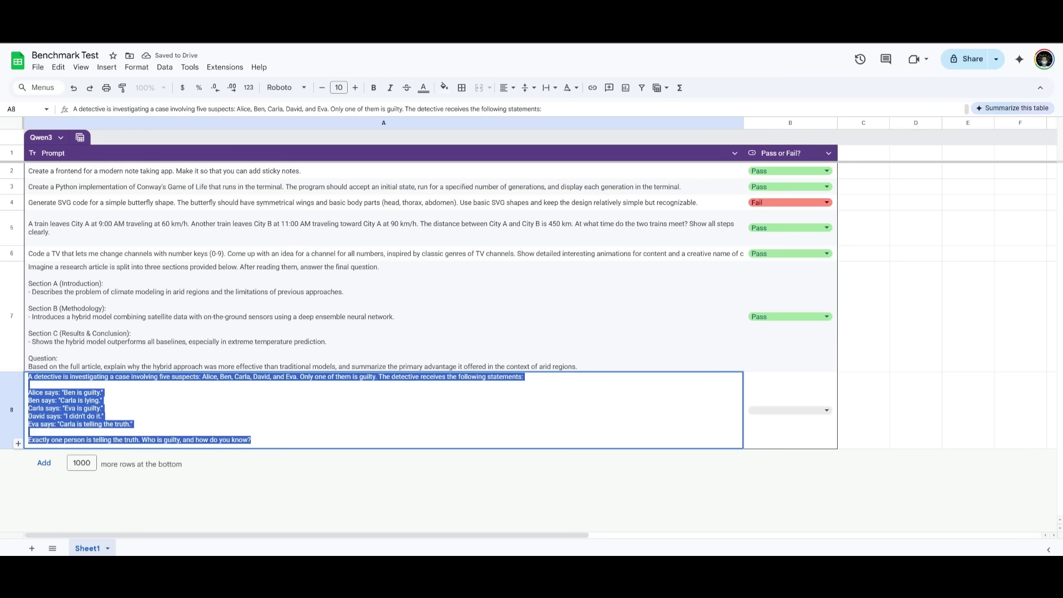
key("alt+Tab")
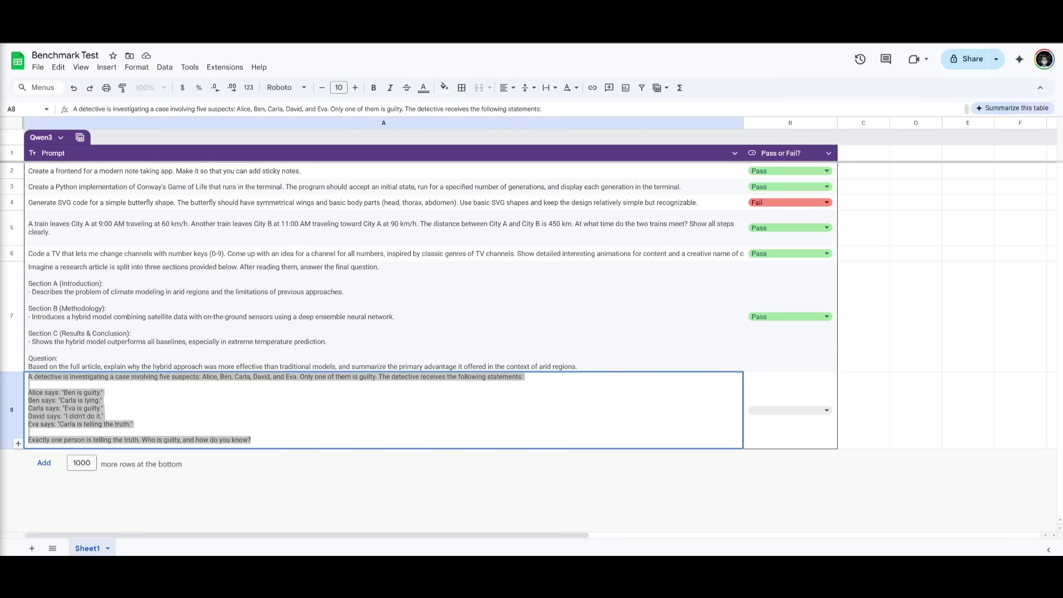
key("alt+Tab")
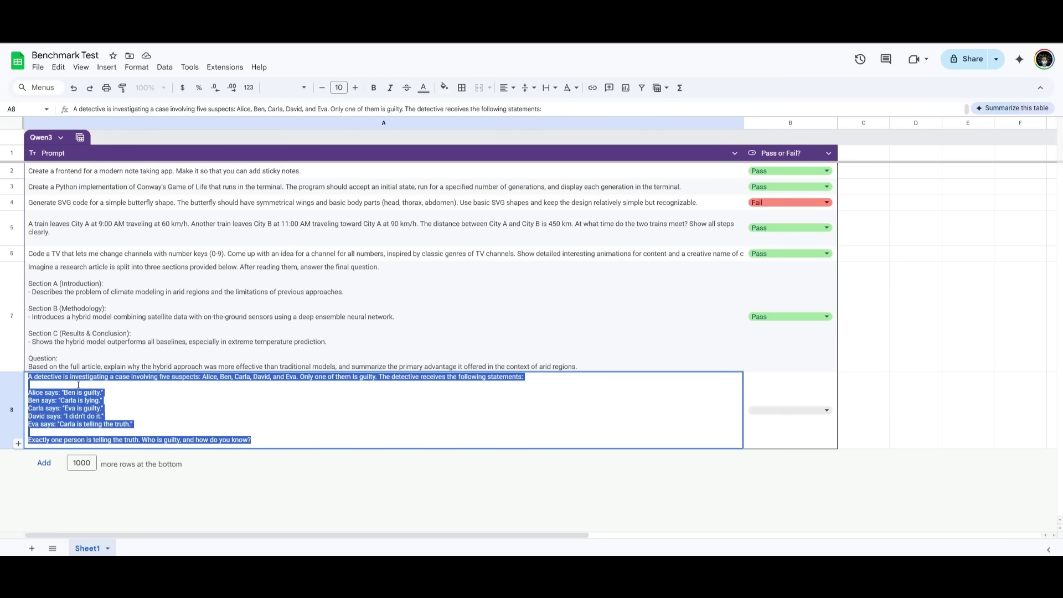
left_click(78, 385)
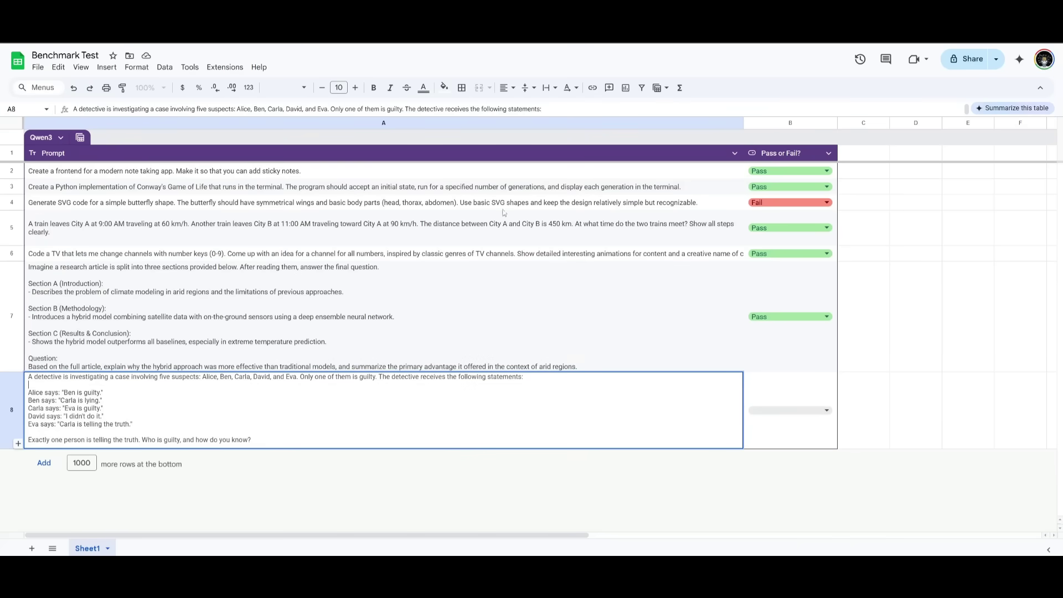
key("alt+Tab")
Paste the five-suspect detective puzzle into a new Qwen Chat and send it
left_click(40, 88)
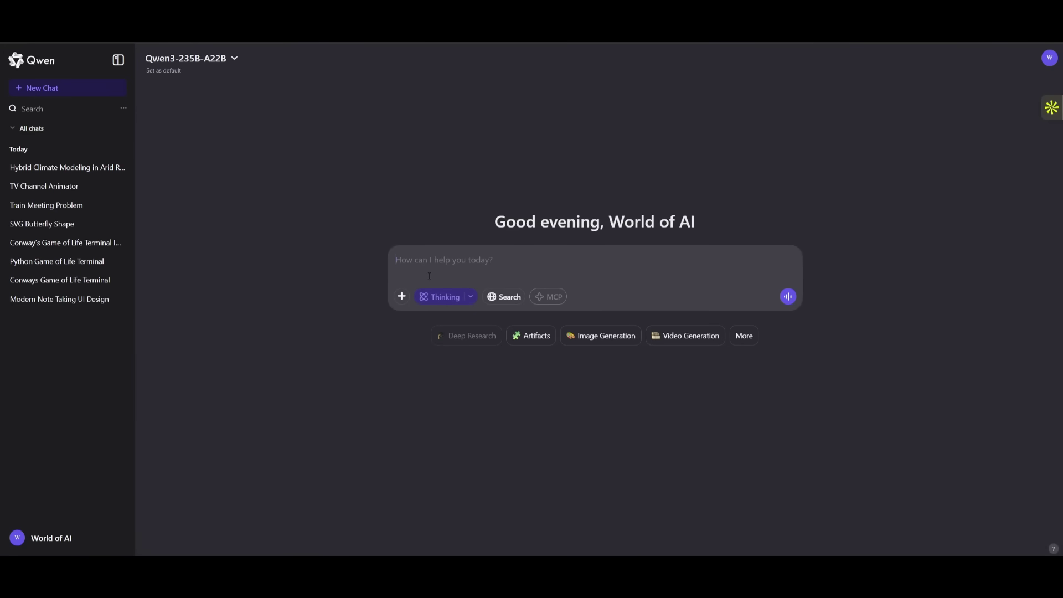
key("ctrl+v")
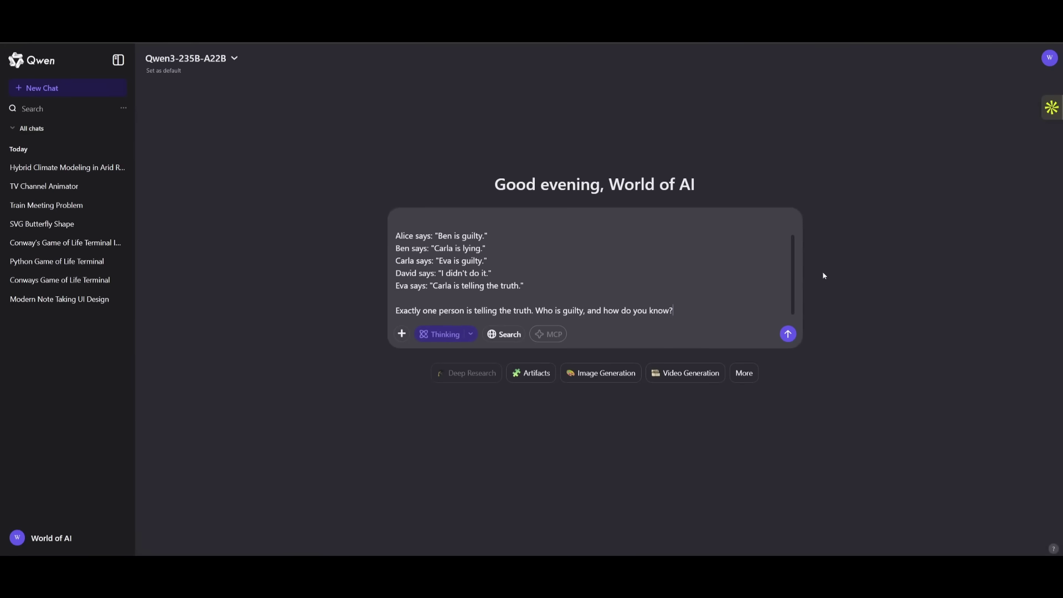
left_click(788, 334)
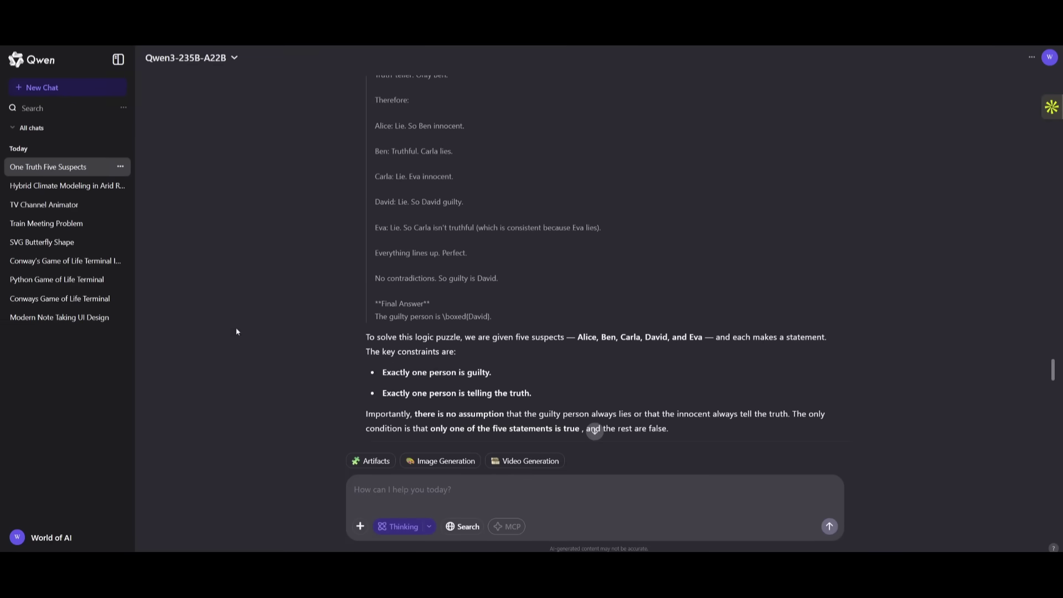
scroll(597, 260, "down", 5)
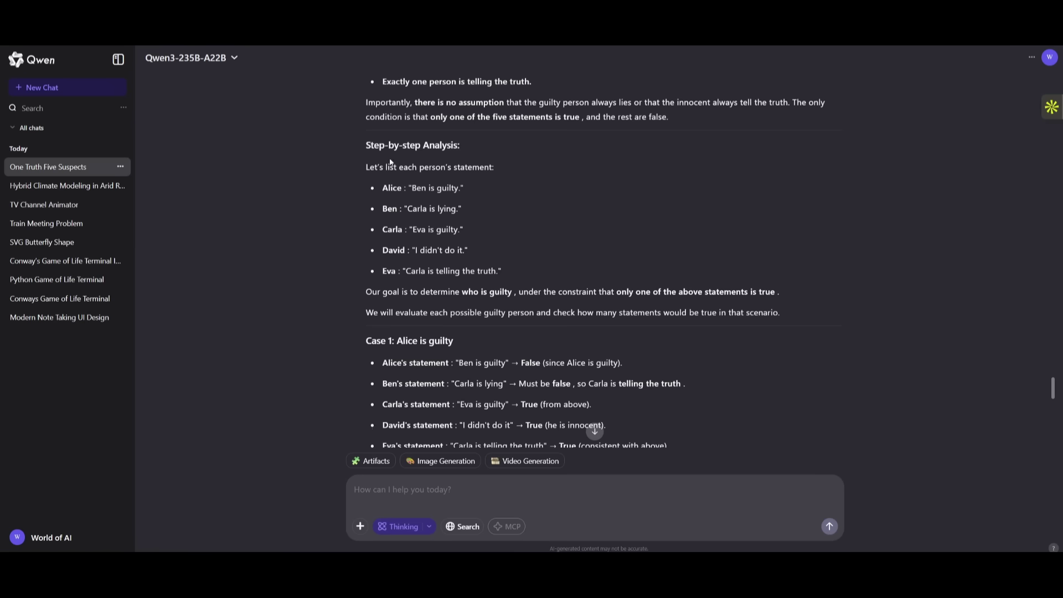
scroll(428, 176, "down", 15)
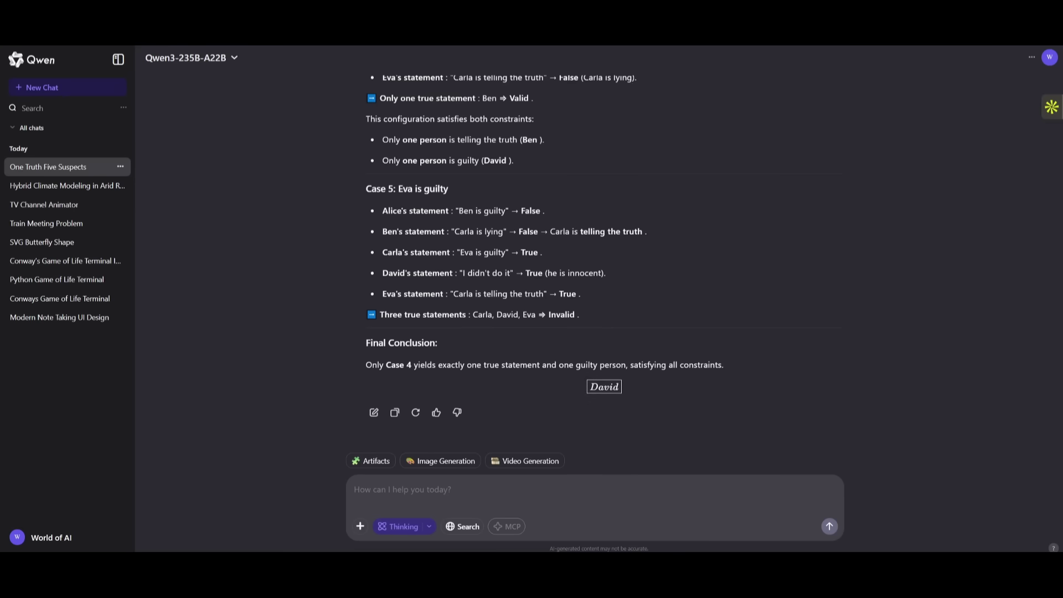
scroll(629, 248, "up", 10)
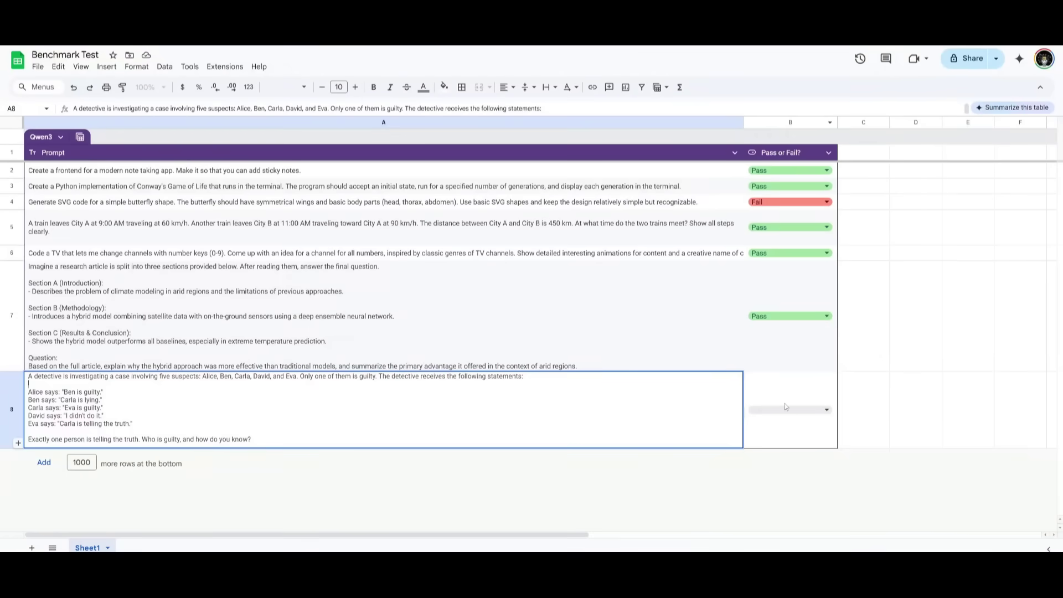
Choose Pass in B8's dropdown for the detective puzzle
left_click(776, 411)
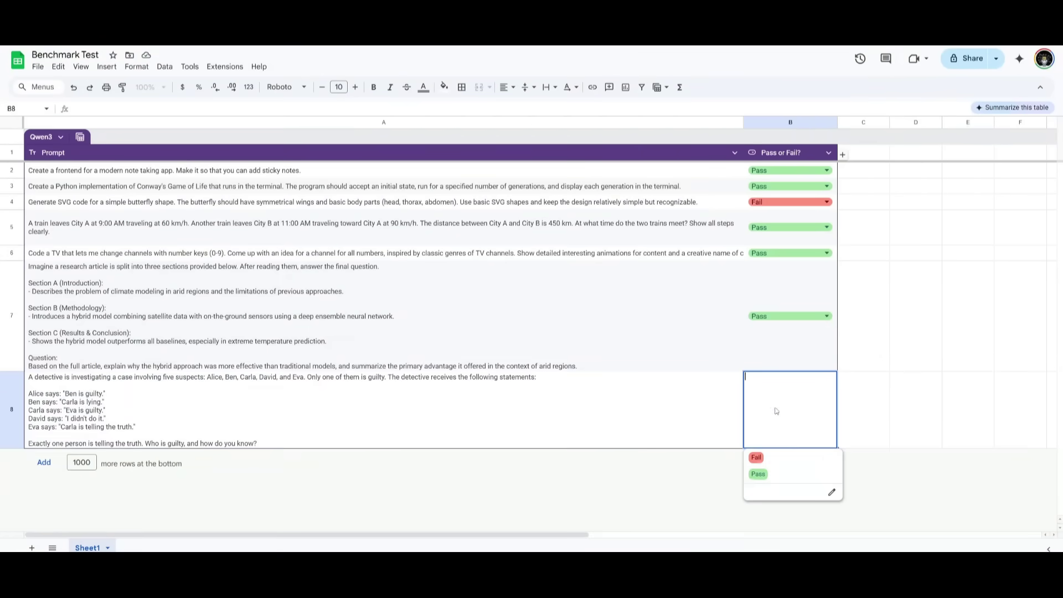
left_click(758, 474)
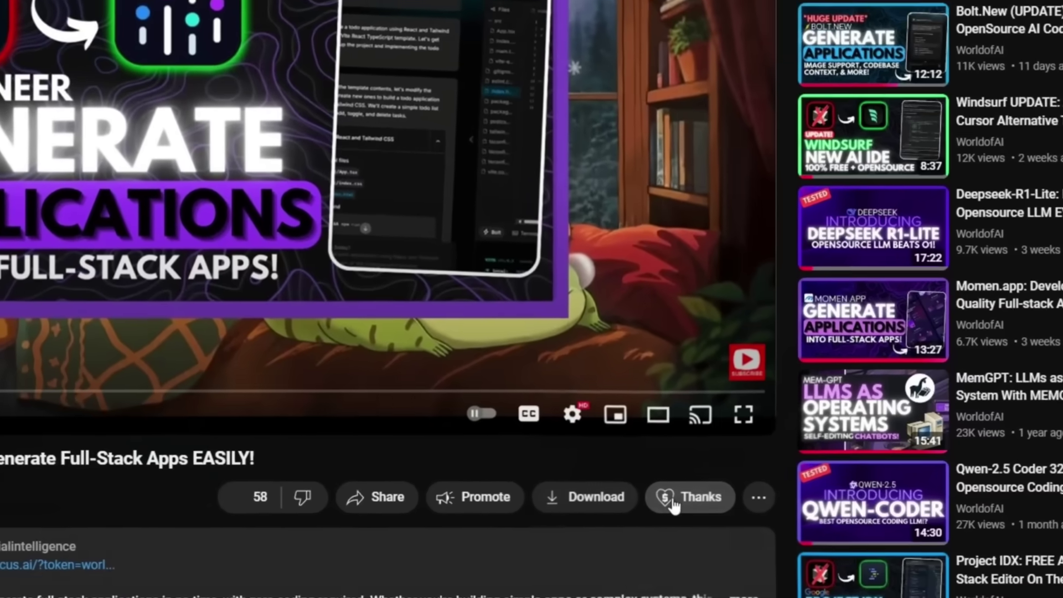
Open Super Thanks, raise the tip to CA$25.00 and look at the emoji choices
left_click(676, 500)
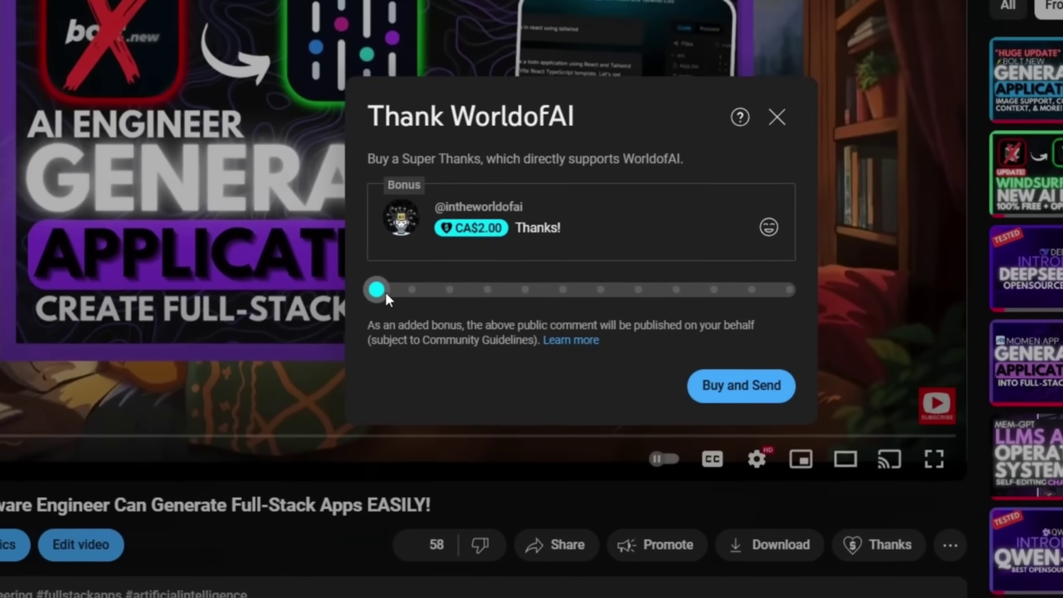
left_click_drag(386, 297, 791, 301)
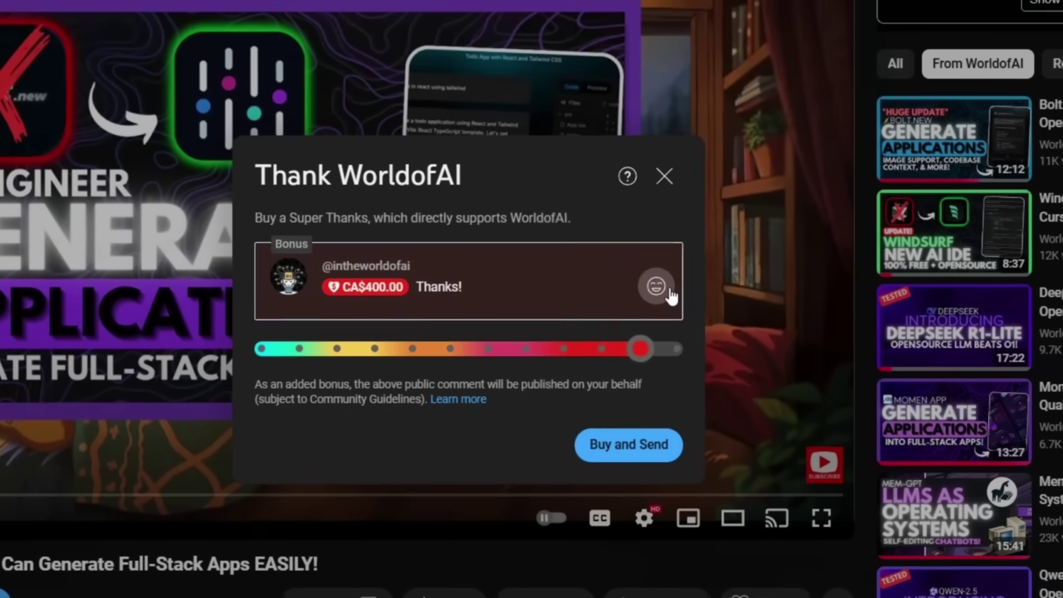
left_click(668, 294)
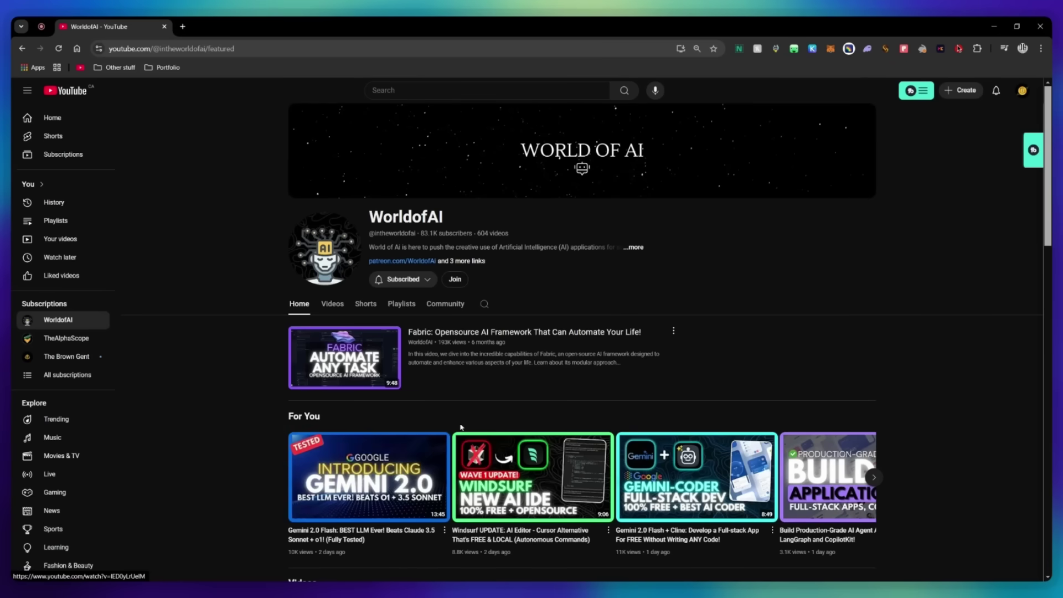
Open the channel memberships and view the AI Futurist and AI Mystic tiers' prices and perks
left_click(455, 279)
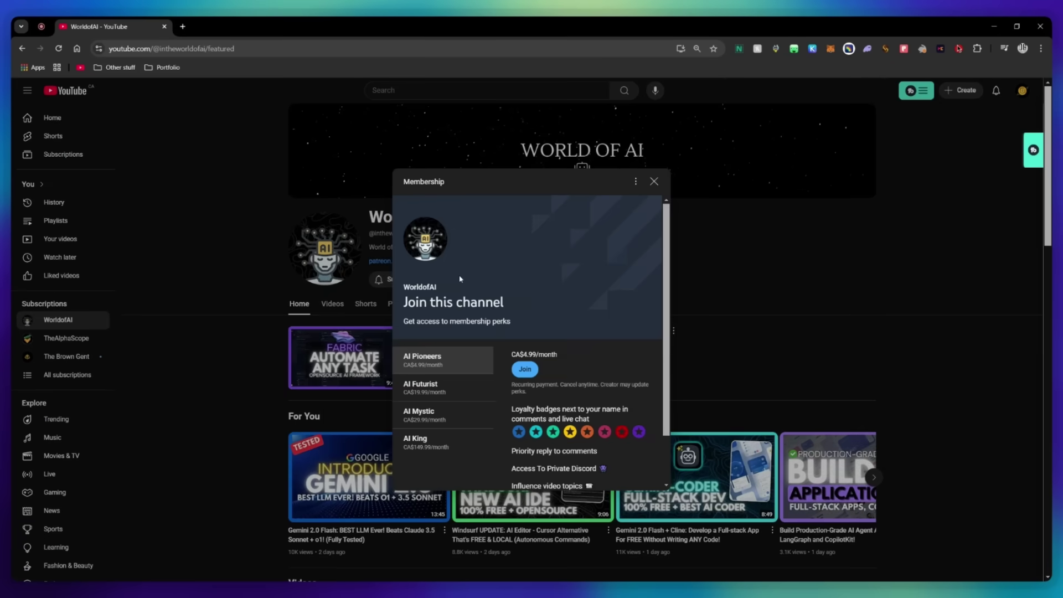
scroll(505, 288, "down", 2)
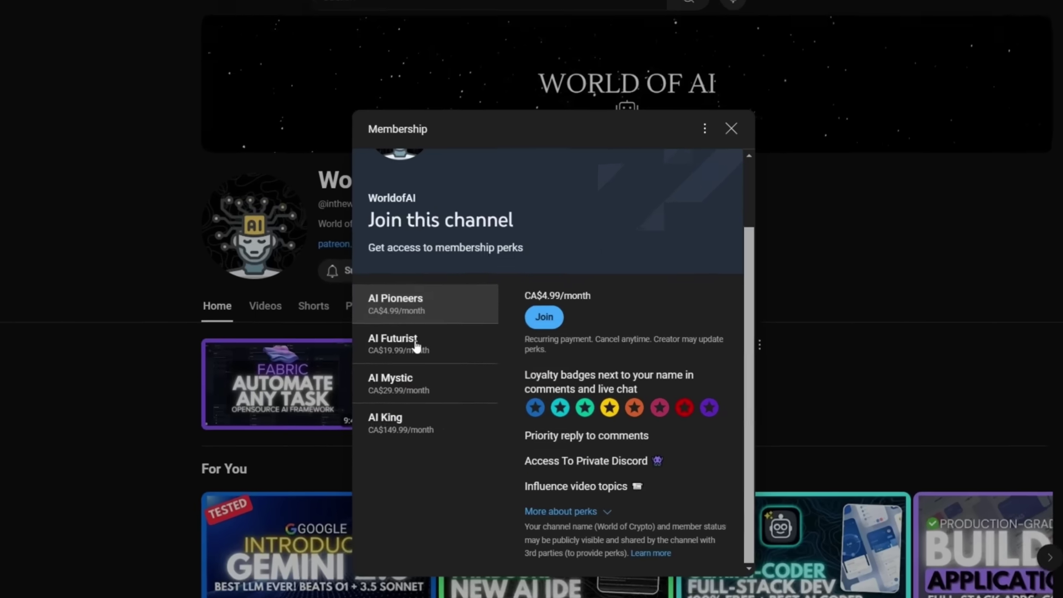
left_click(416, 346)
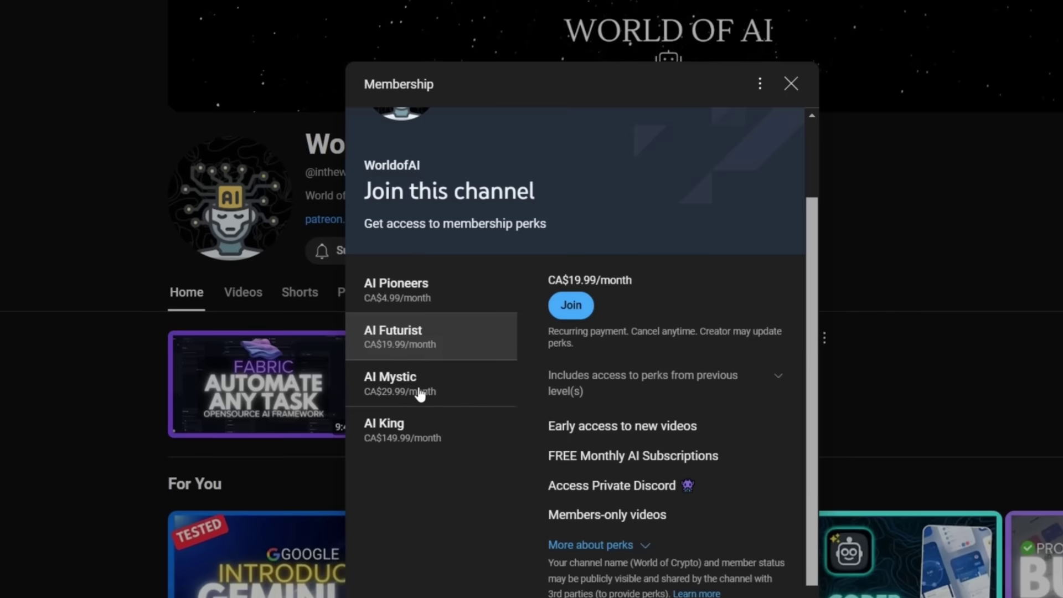
left_click(415, 380)
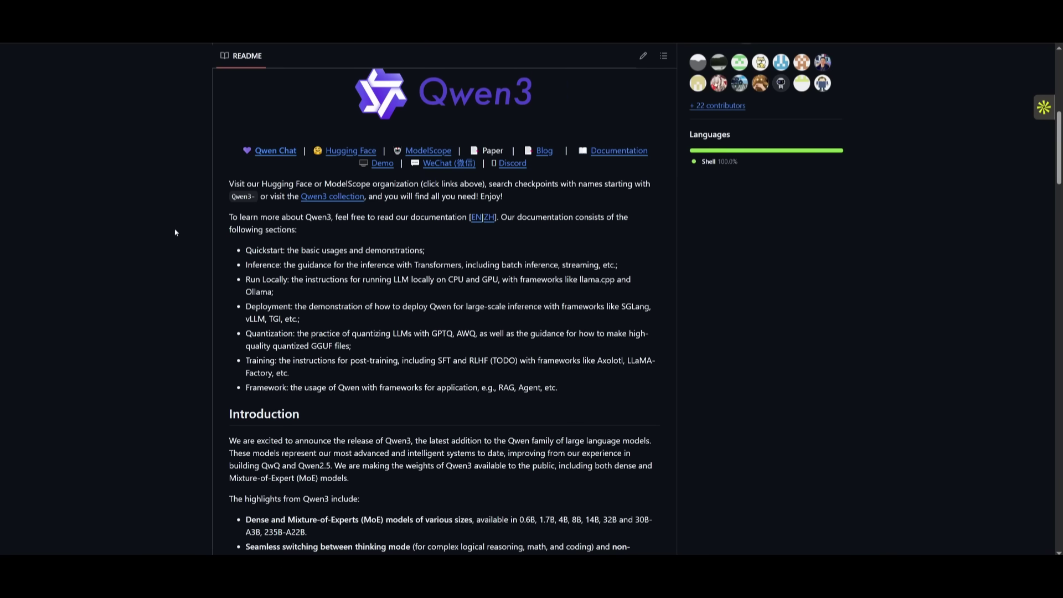
scroll(177, 230, "down", 7)
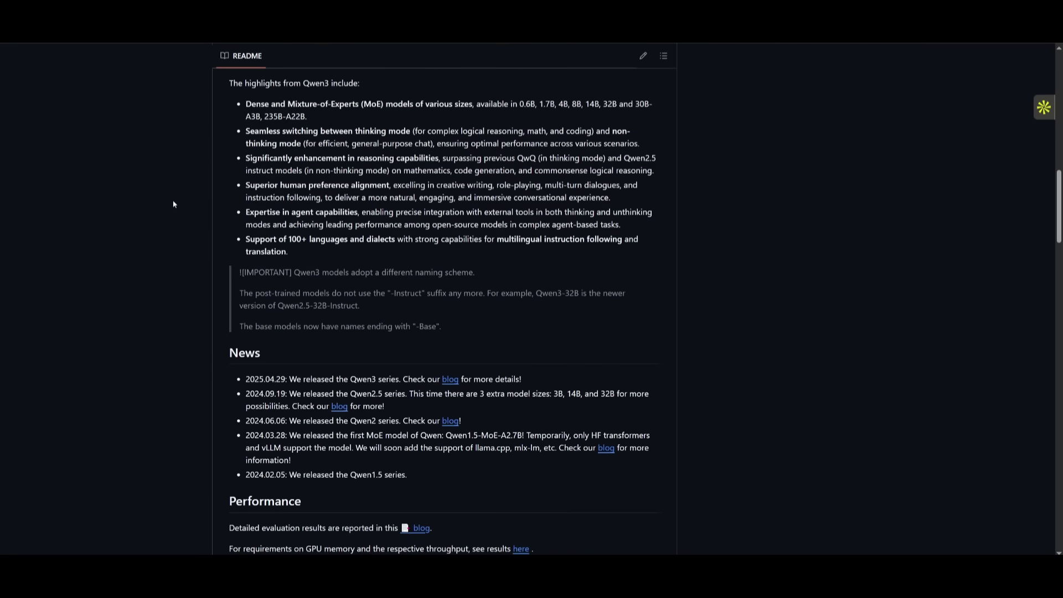
scroll(155, 194, "down", 8)
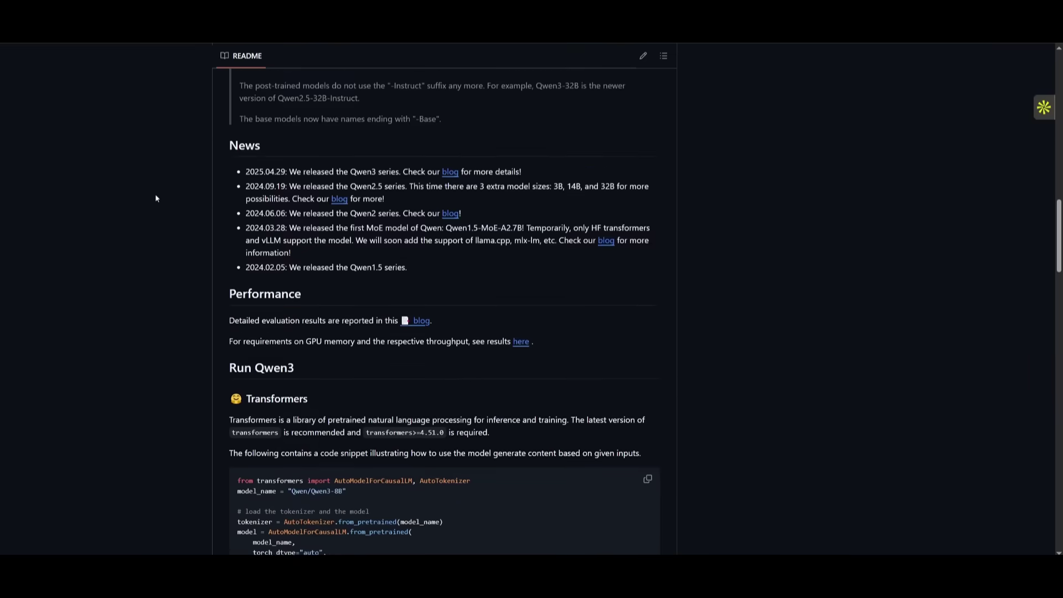
scroll(166, 246, "down", 6)
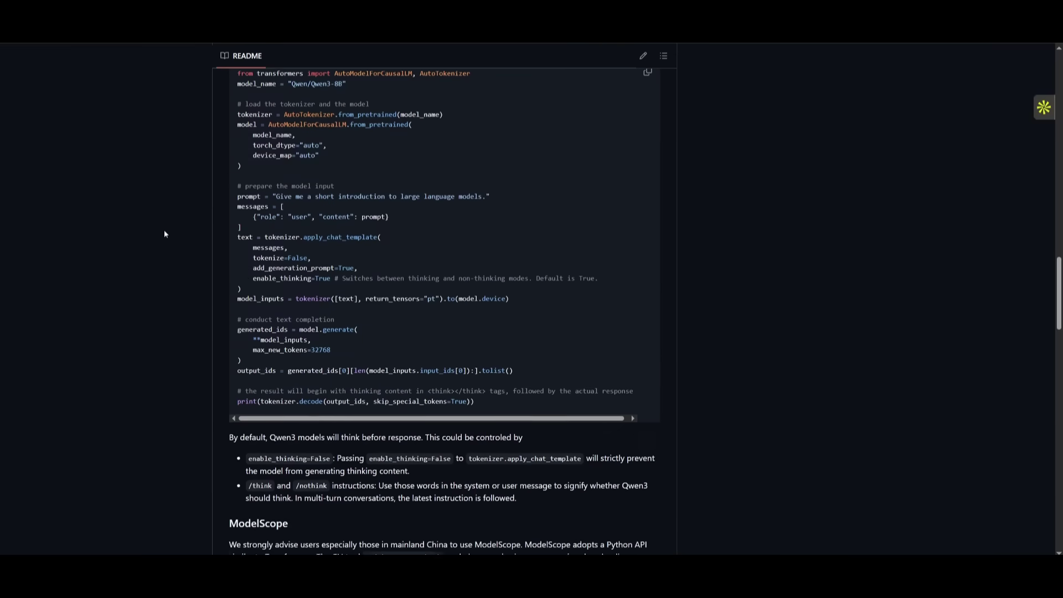
scroll(164, 232, "down", 6)
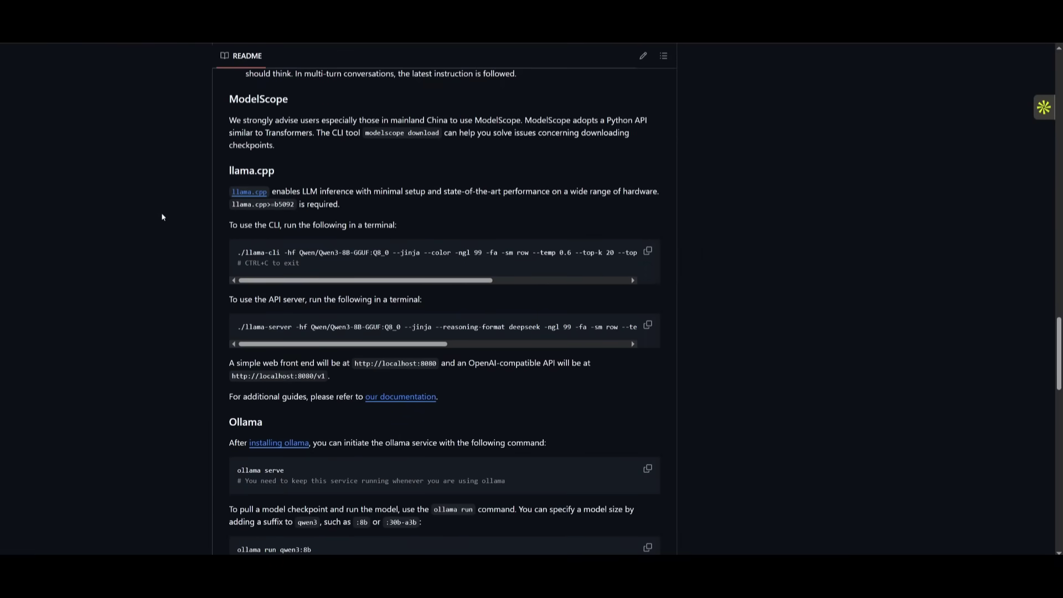
scroll(161, 213, "down", 6)
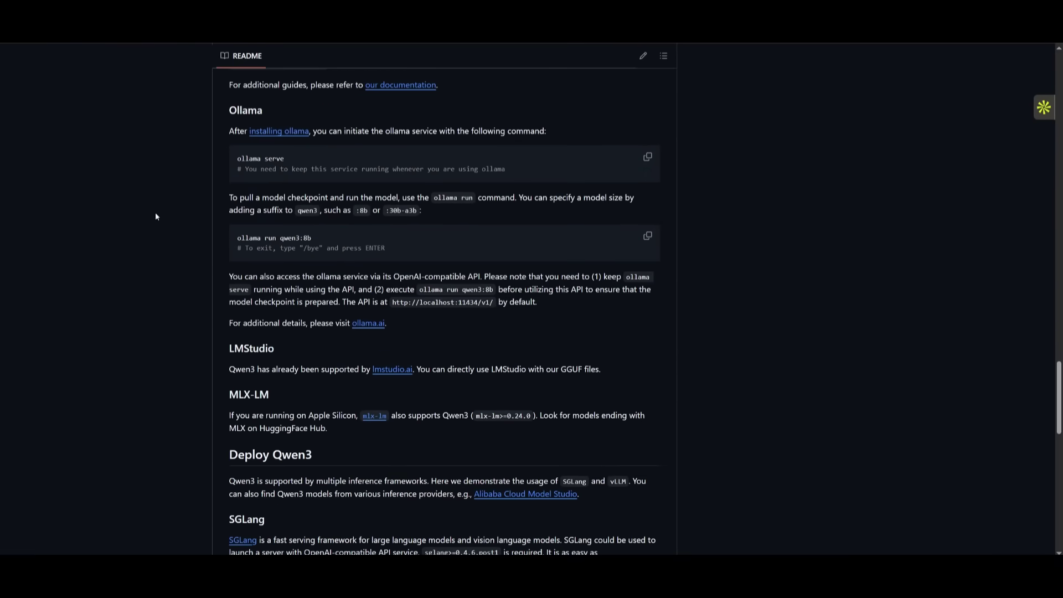
scroll(156, 215, "down", 2)
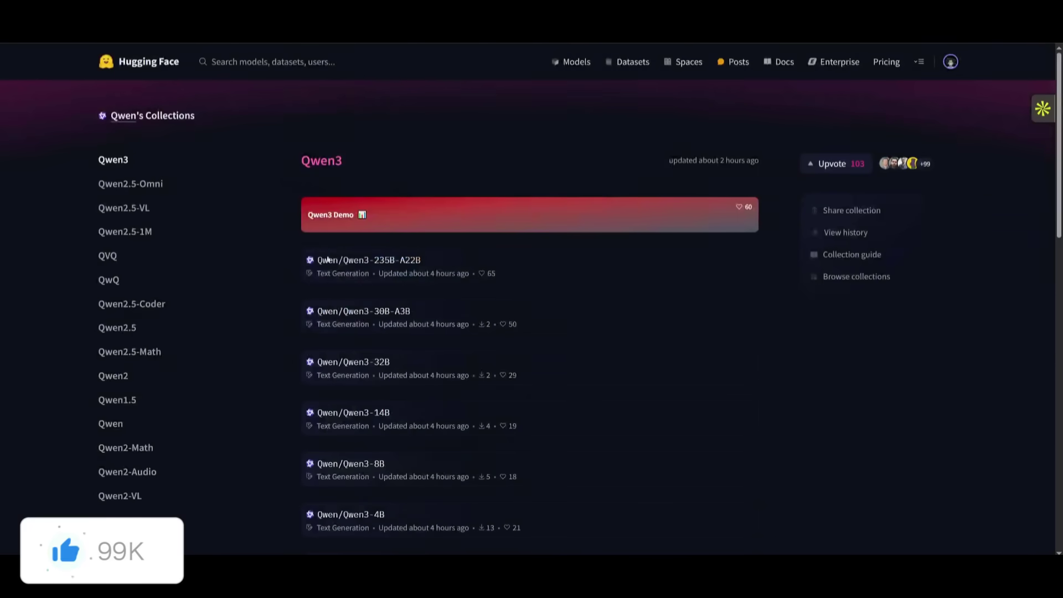
Scroll through the Qwen3 collection's model sizes and FP8 variants
scroll(355, 341, "down", 6)
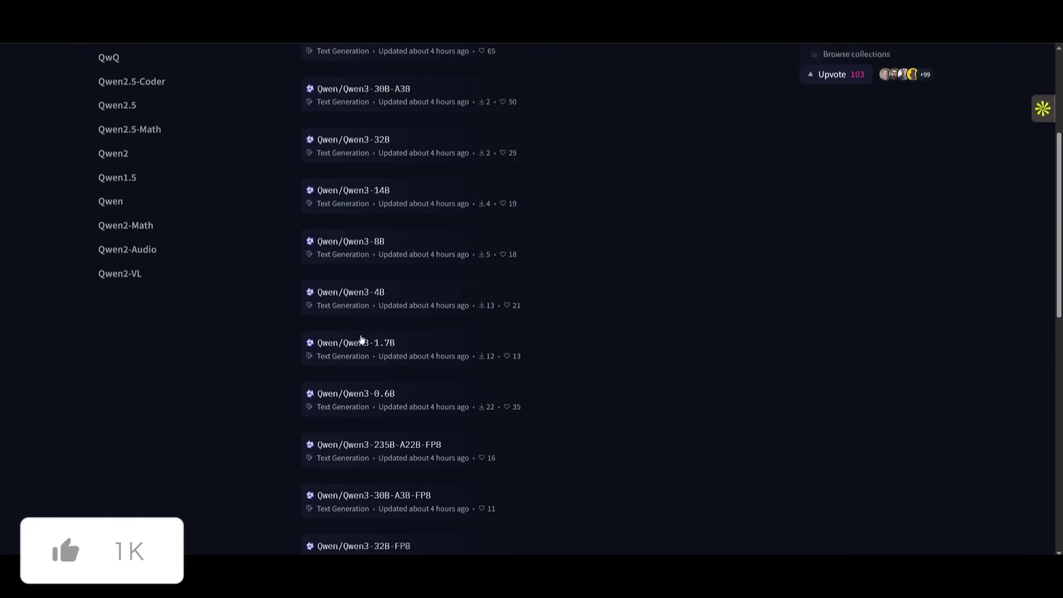
scroll(373, 360, "down", 1)
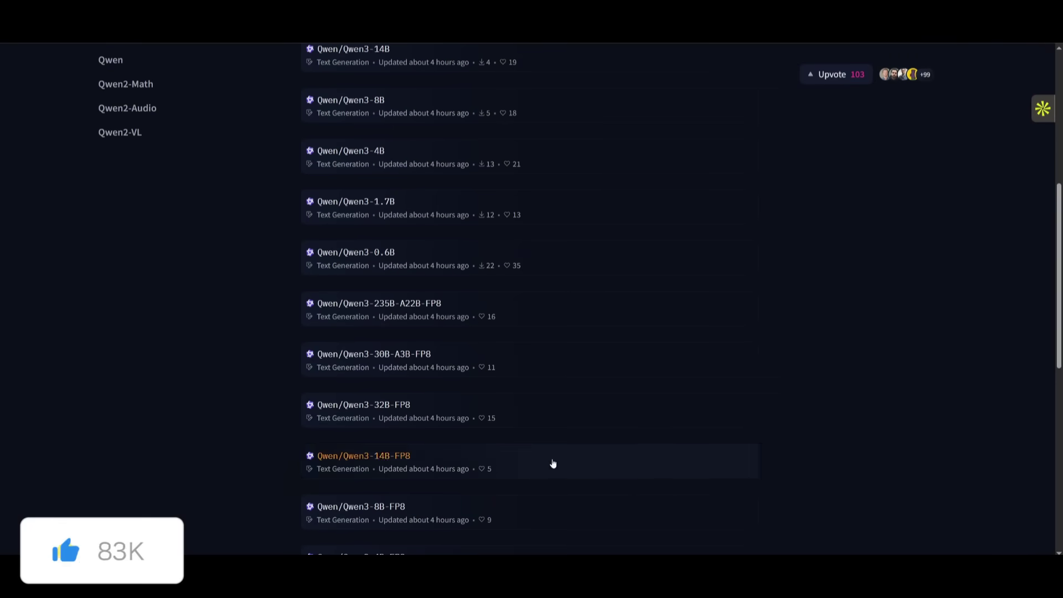
scroll(371, 332, "up", 5)
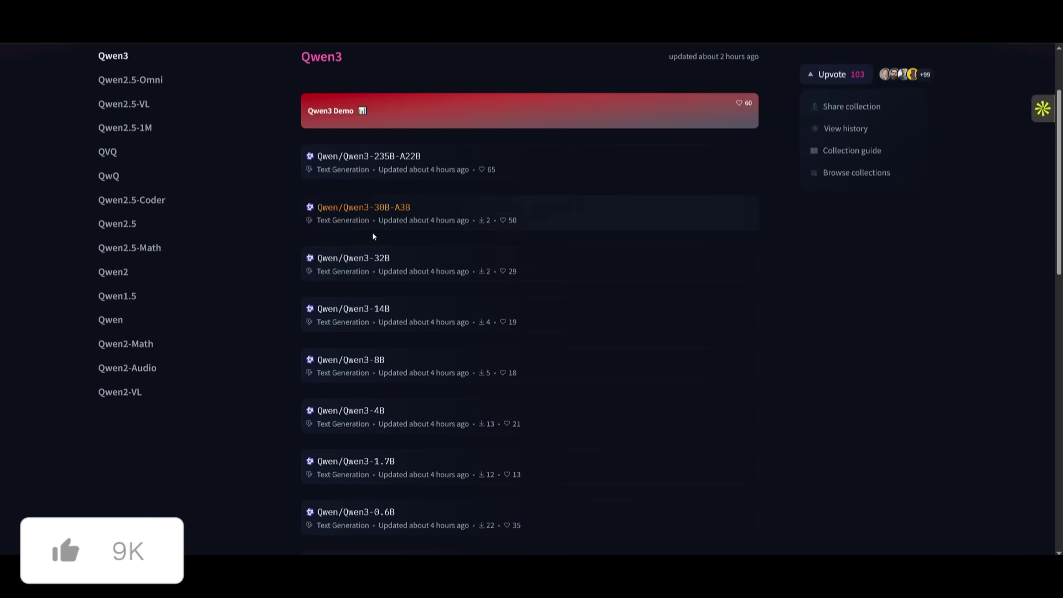
scroll(376, 197, "down", 5)
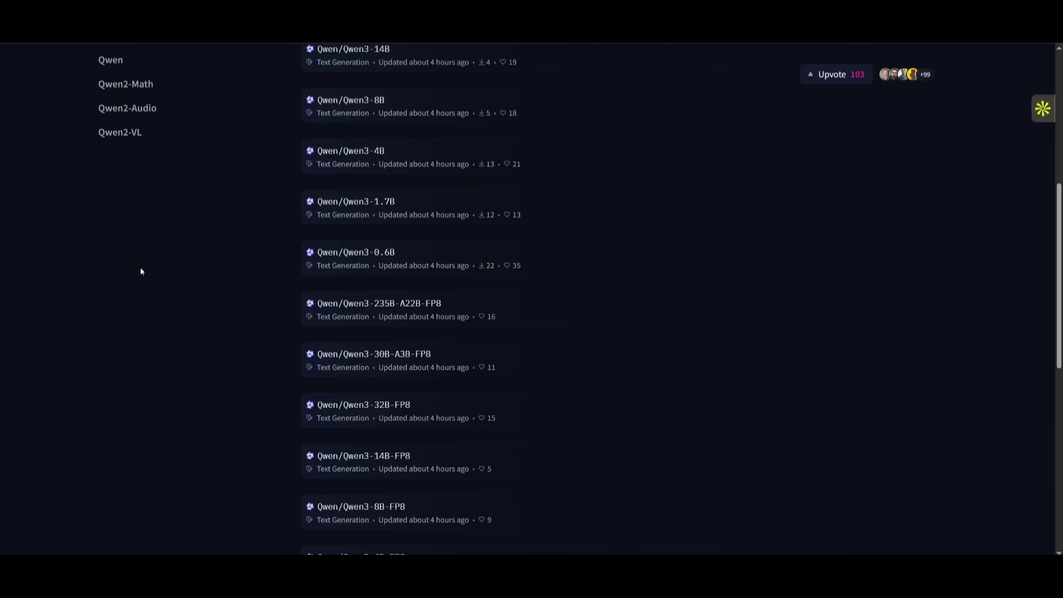
scroll(146, 265, "down", 5)
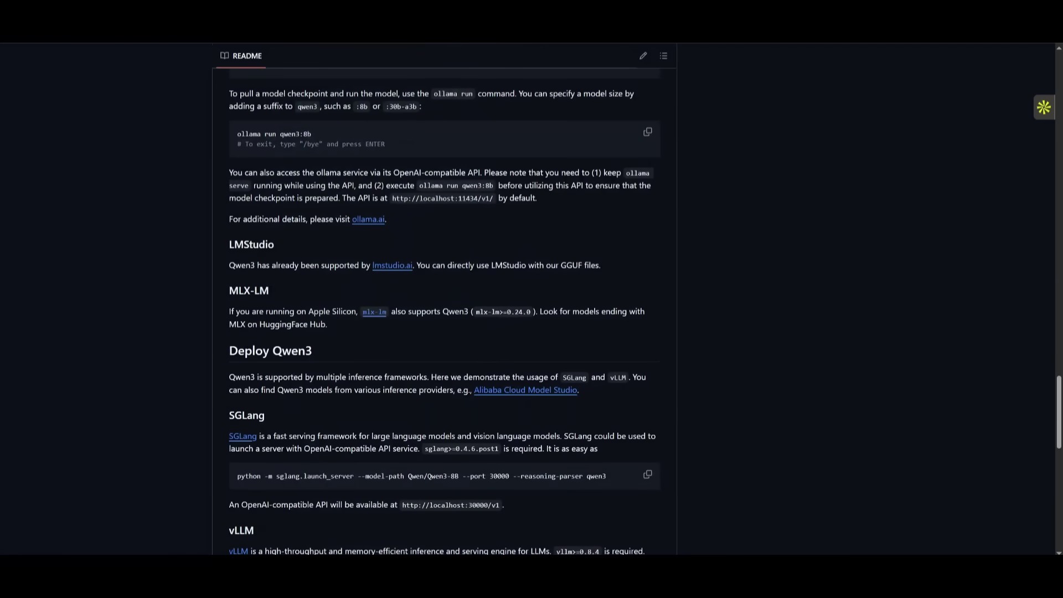
Scroll back to the top of the Qwen3 README, then show the Universe of AI channel's uploaded videos
scroll(445, 336, "up", 20)
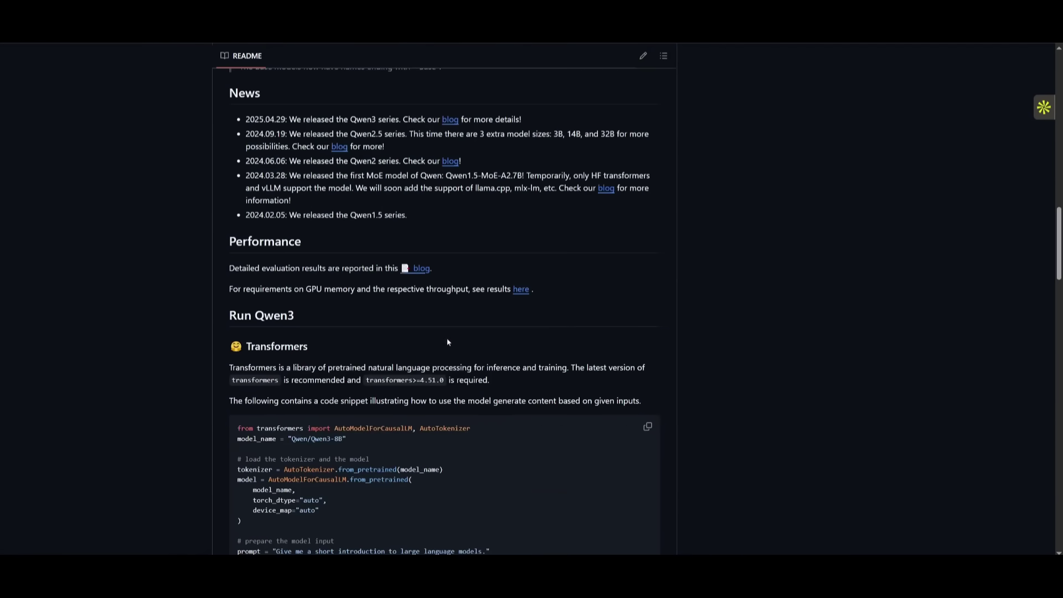
scroll(445, 336, "up", 6)
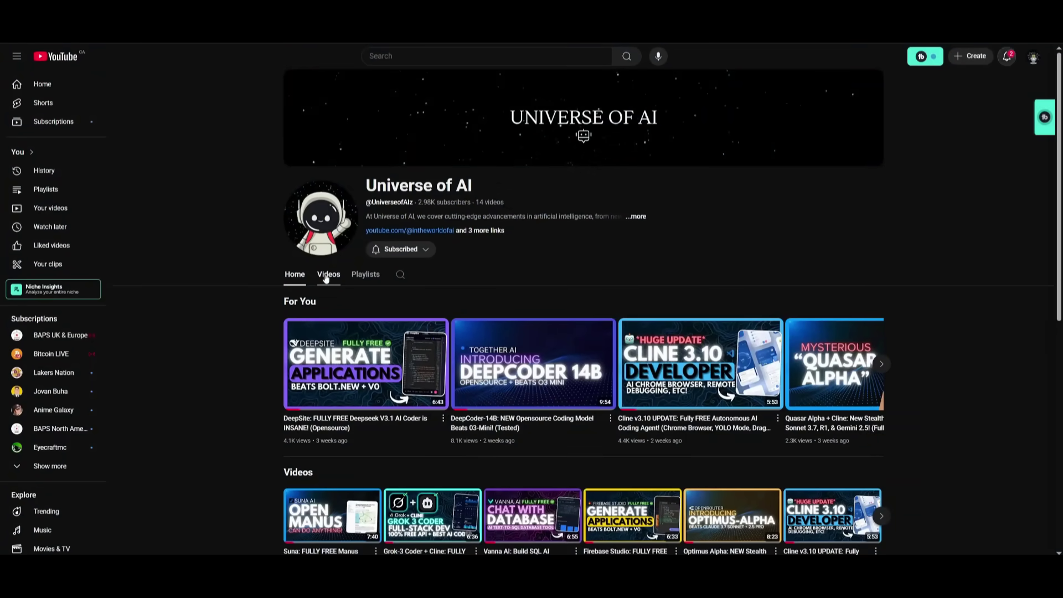
left_click(328, 275)
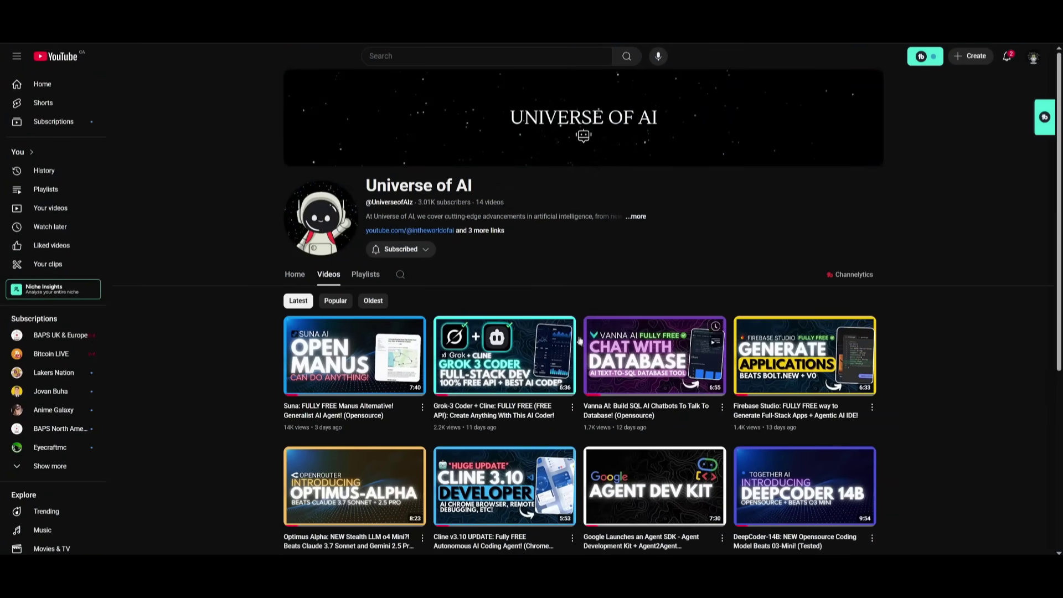
scroll(525, 296, "down", 5)
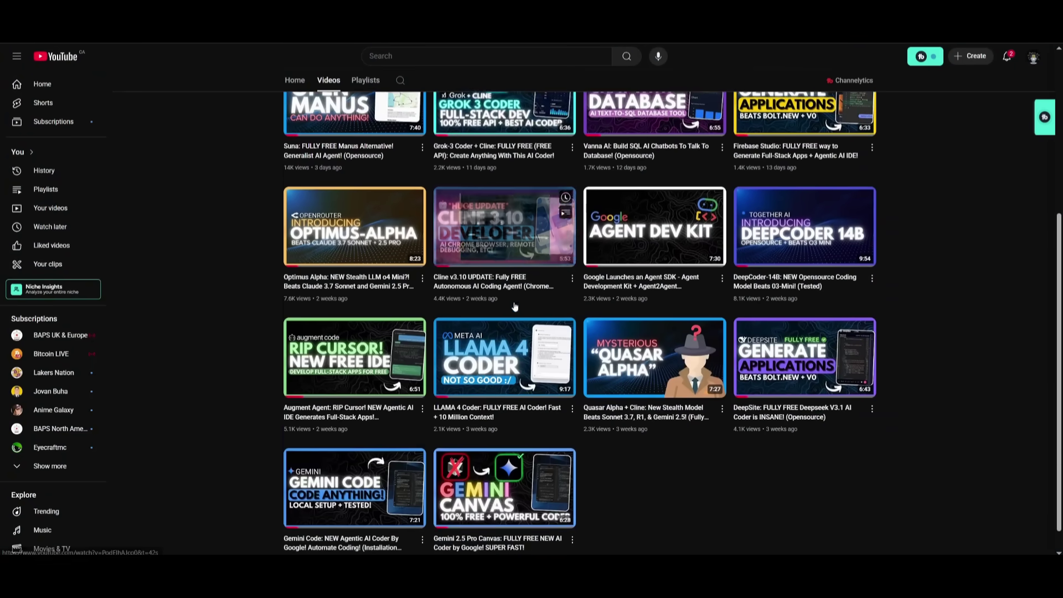
scroll(522, 308, "up", 5)
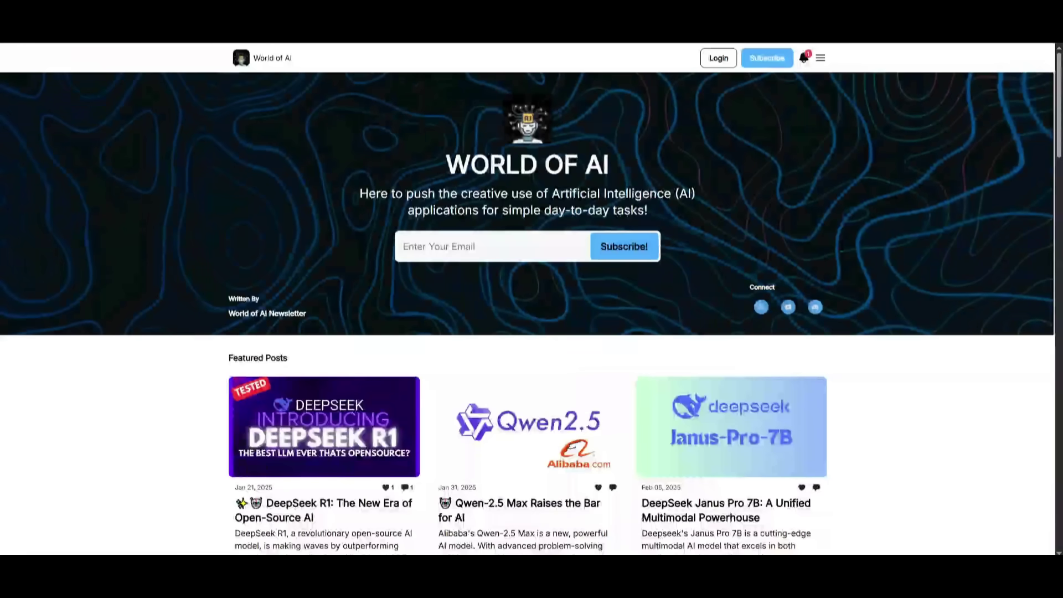
Go from the Qwen3 announcement post to the WorldofAI profile and browse down its timeline
scroll(528, 299, "down", 4)
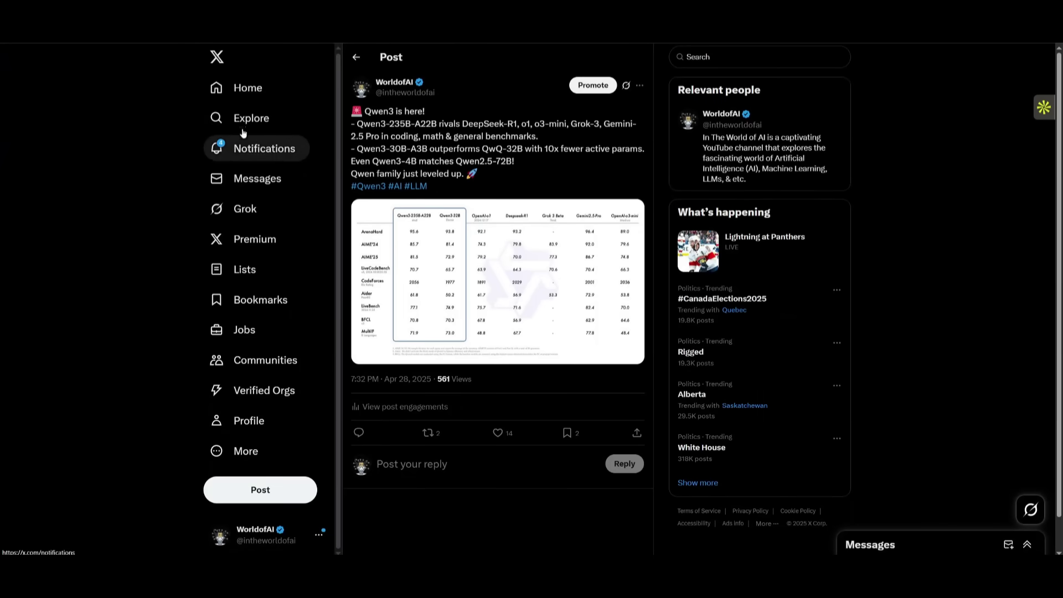
left_click(257, 424)
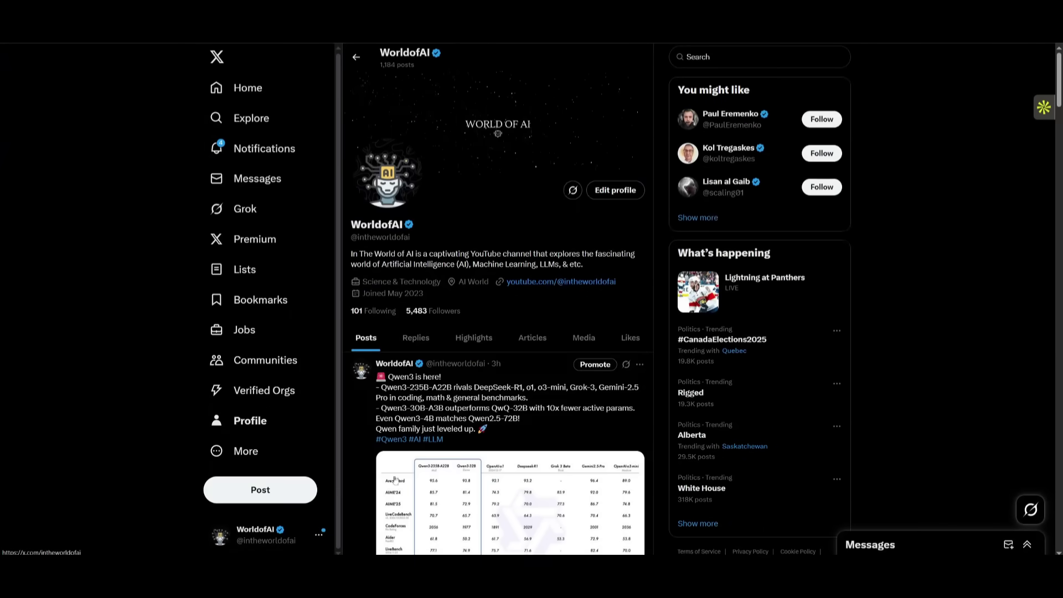
scroll(535, 402, "down", 4)
scroll(535, 403, "down", 20)
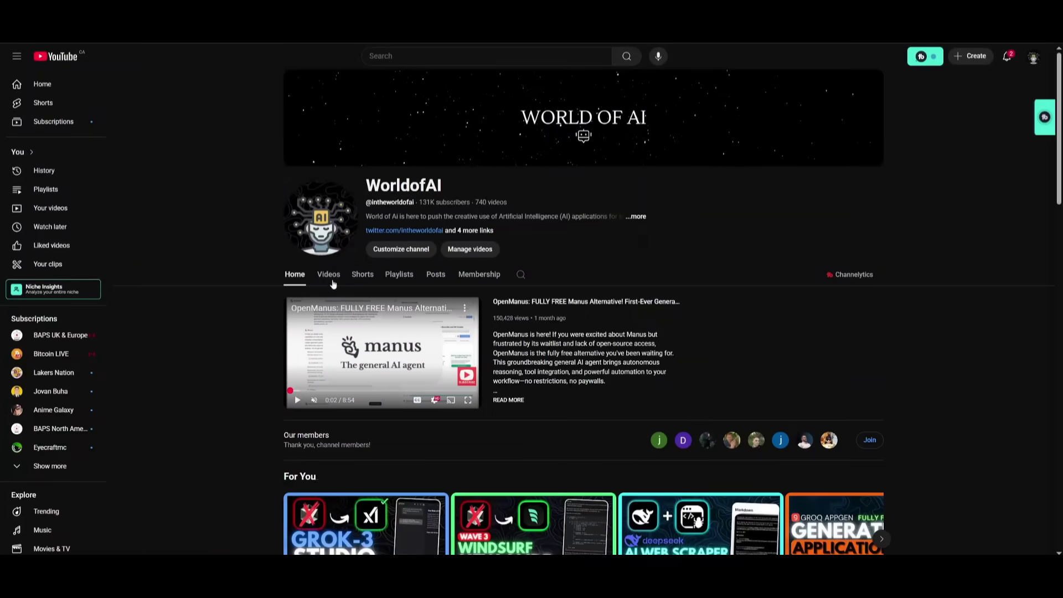
Browse the WorldofAI uploads back to two-month-old videos such as Cursor 2.0 Update
left_click(329, 275)
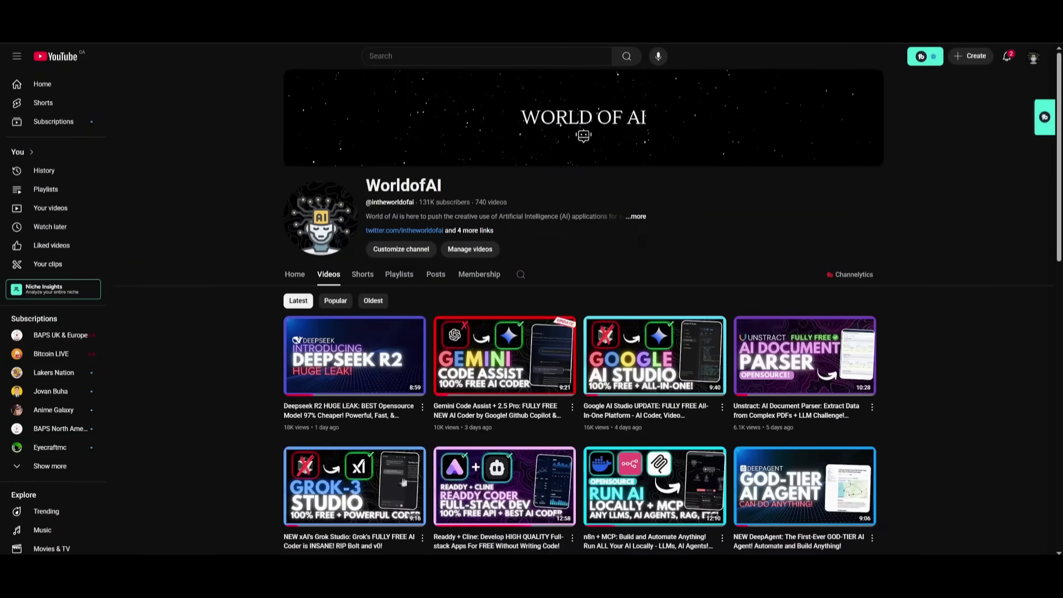
scroll(500, 268, "down", 10)
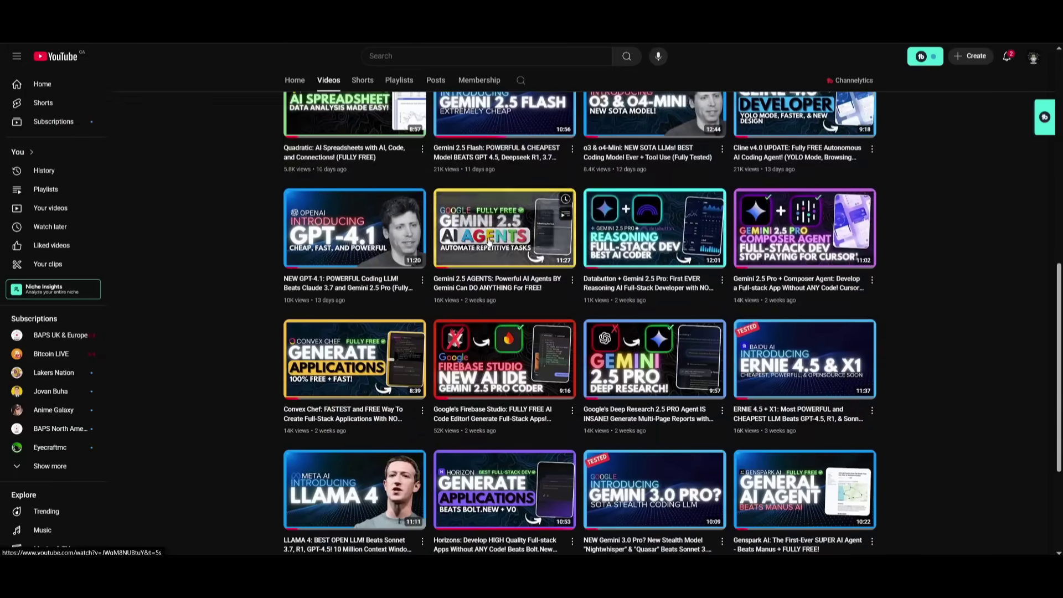
scroll(500, 268, "down", 3)
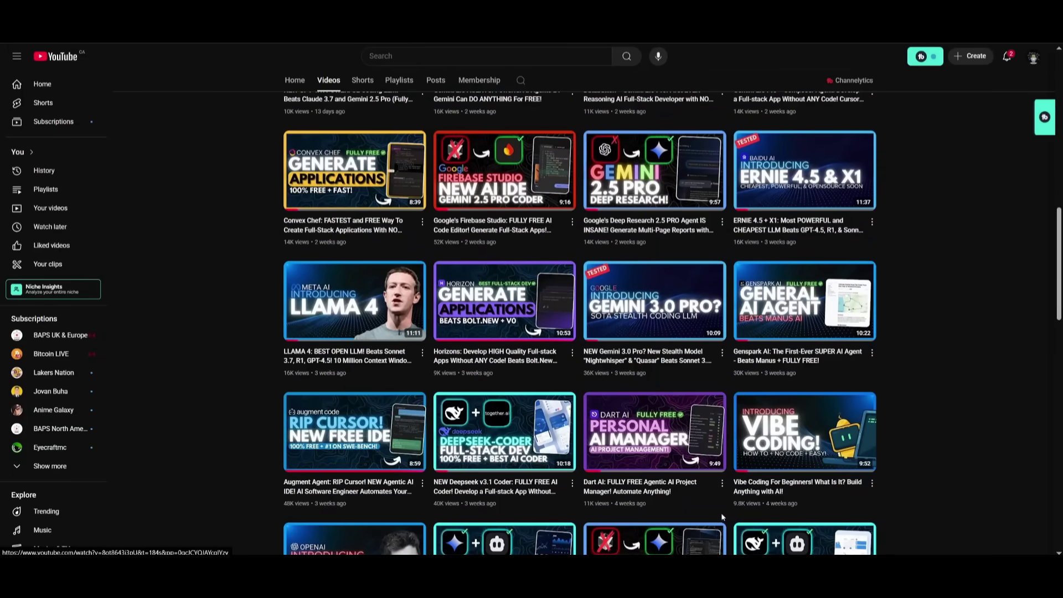
scroll(716, 521, "down", 5)
scroll(715, 522, "down", 12)
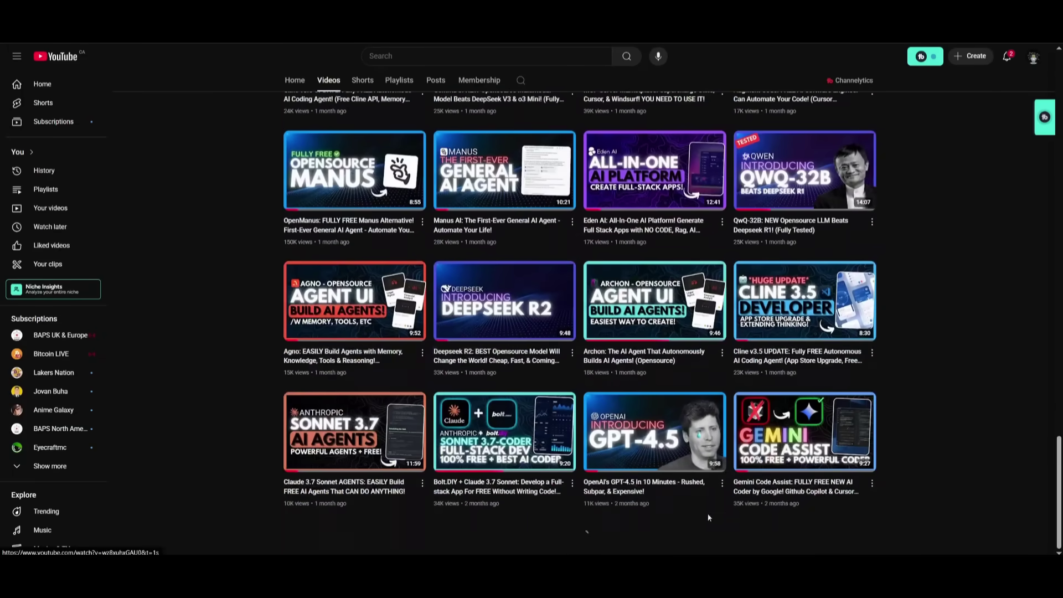
scroll(709, 515, "down", 4)
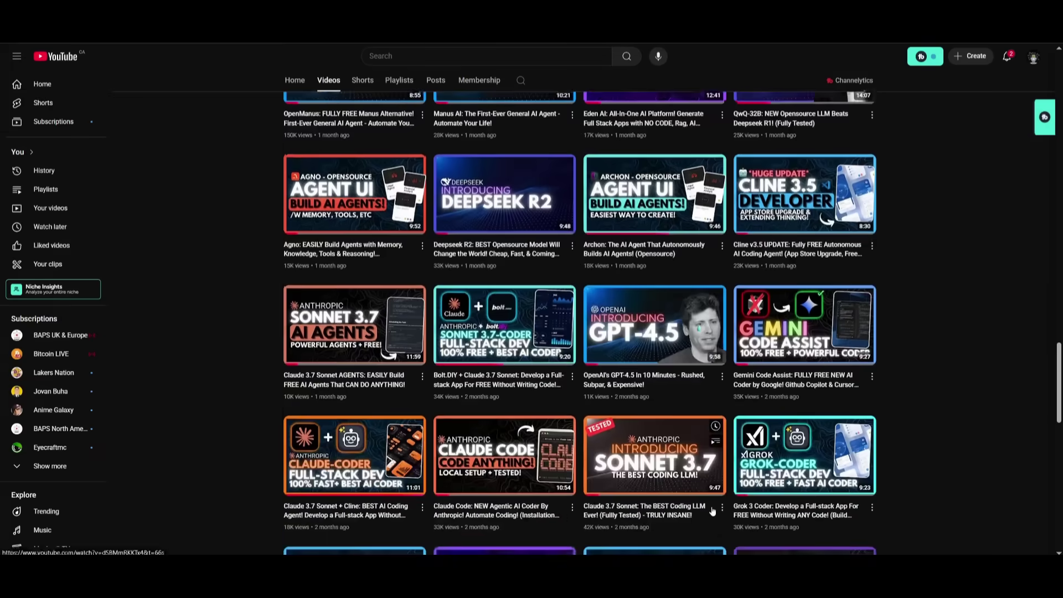
scroll(714, 510, "down", 3)
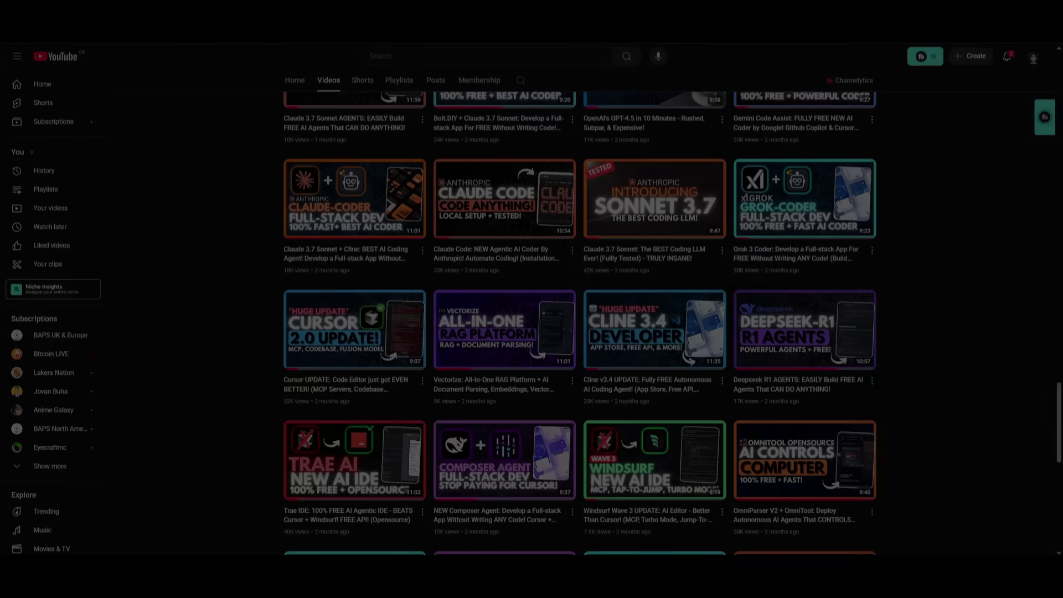